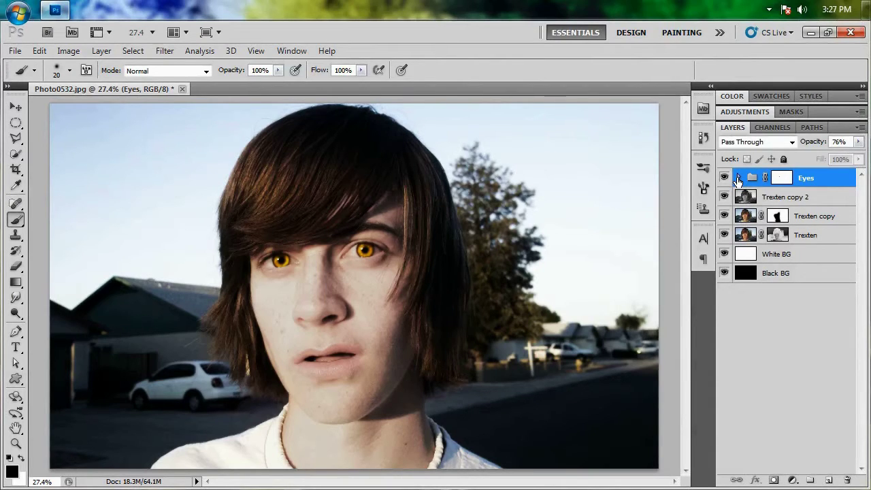
Create a new layer above the Eyes group and name it Eye Shadow
click(828, 480)
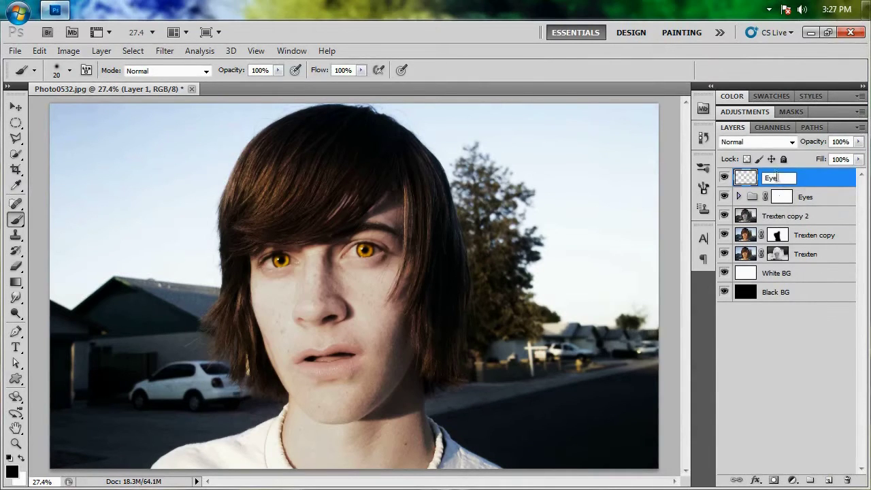
text(w)
key(Return)
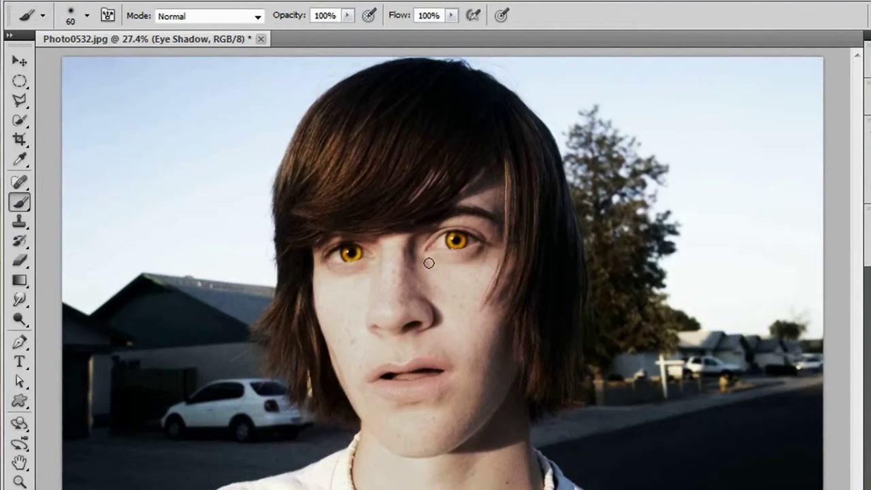
Enlarge the brush to 600 and paint black over both eyes and the surrounding skin on the Eye Shadow layer
key(bracketright)
key(bracketright)
key(bracketright)
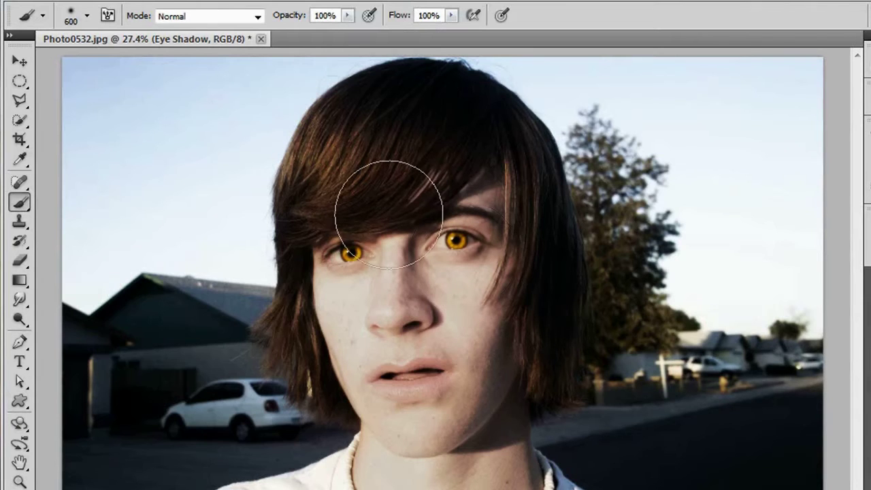
click(87, 16)
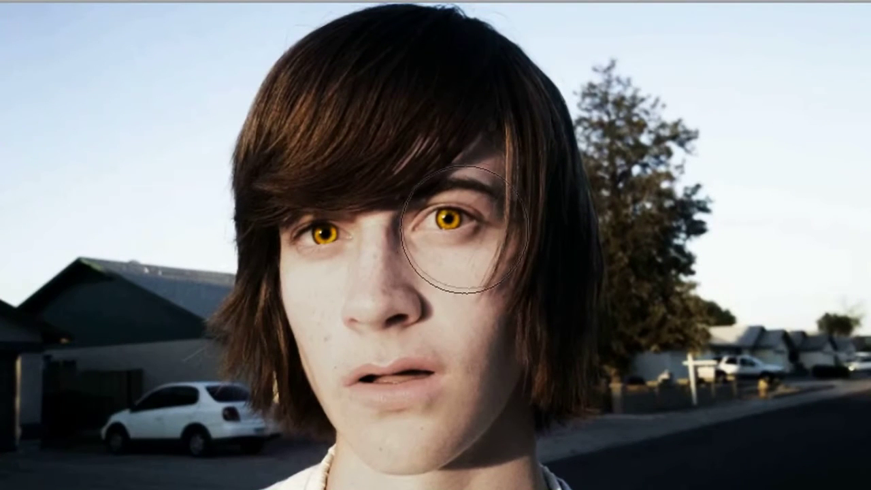
click(460, 224)
mouse_move(460, 225)
mouse_down()
mouse_move(461, 216)
mouse_move(476, 234)
mouse_move(458, 252)
mouse_move(470, 270)
mouse_move(394, 289)
mouse_up()
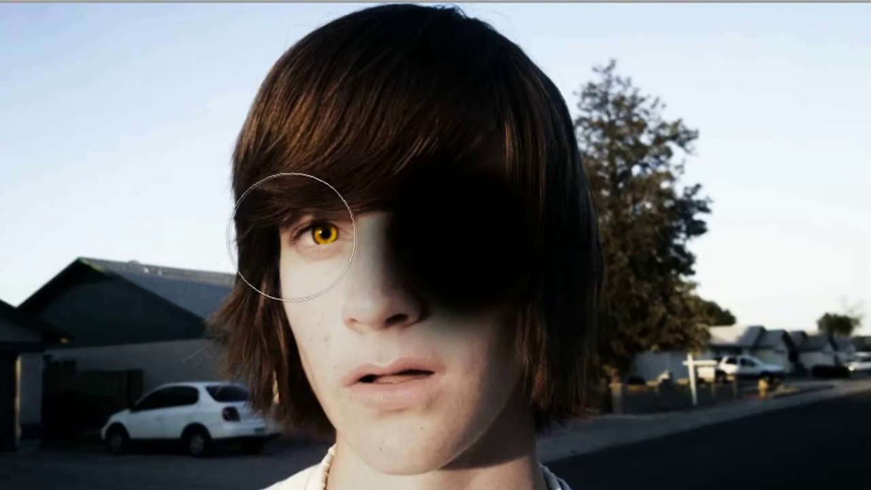
mouse_move(297, 227)
mouse_down()
mouse_move(318, 237)
mouse_move(304, 288)
mouse_move(411, 318)
mouse_move(377, 289)
mouse_up()
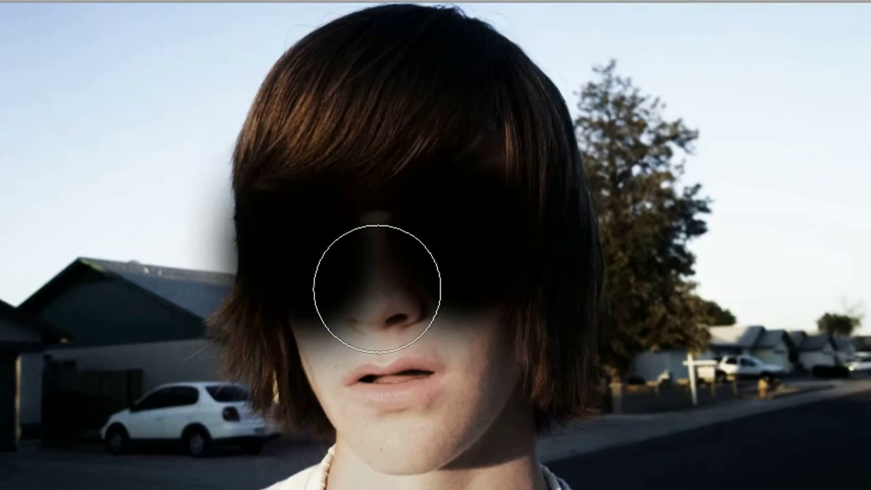
mouse_move(377, 289)
mouse_down()
mouse_move(523, 297)
mouse_move(585, 277)
mouse_up()
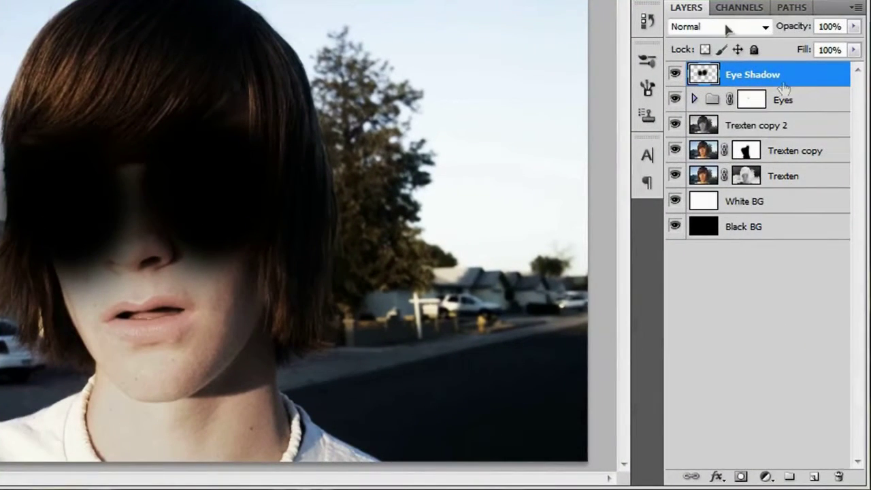
Set the Eye Shadow layer's blend mode to Overlay and give it a black (000000) Color Overlay style blended as Overlay at 100% opacity
click(728, 28)
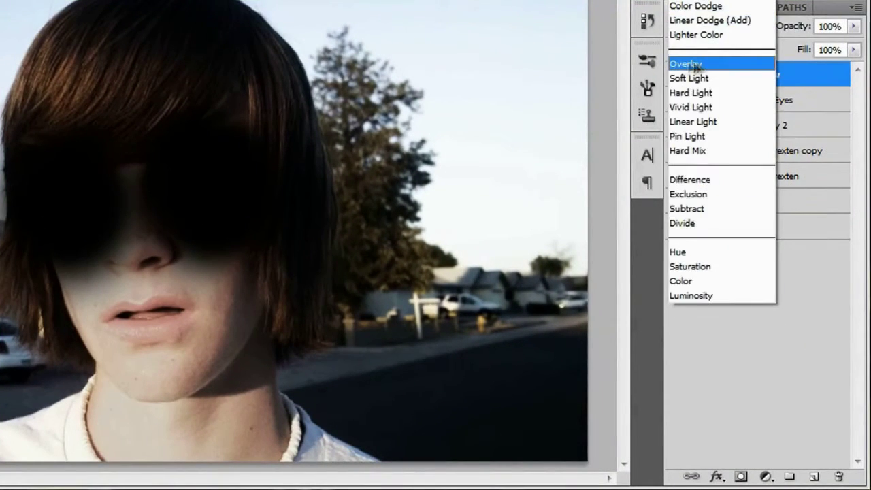
click(753, 65)
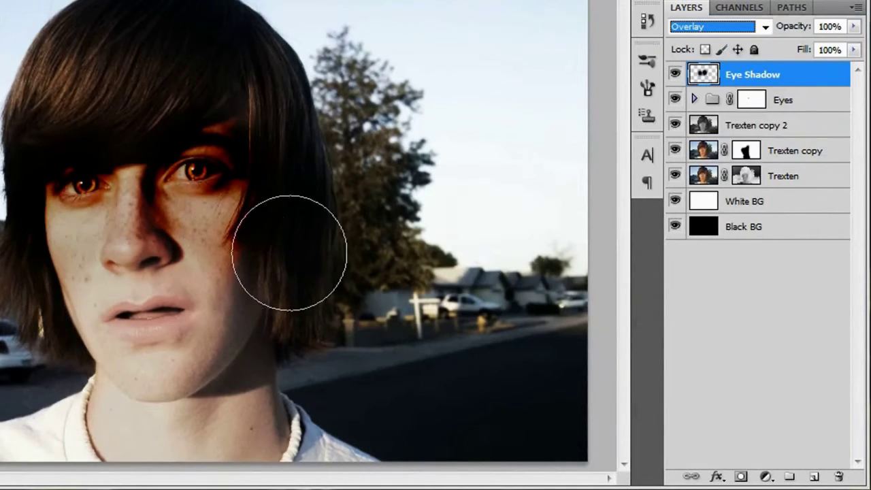
click(717, 479)
click(780, 402)
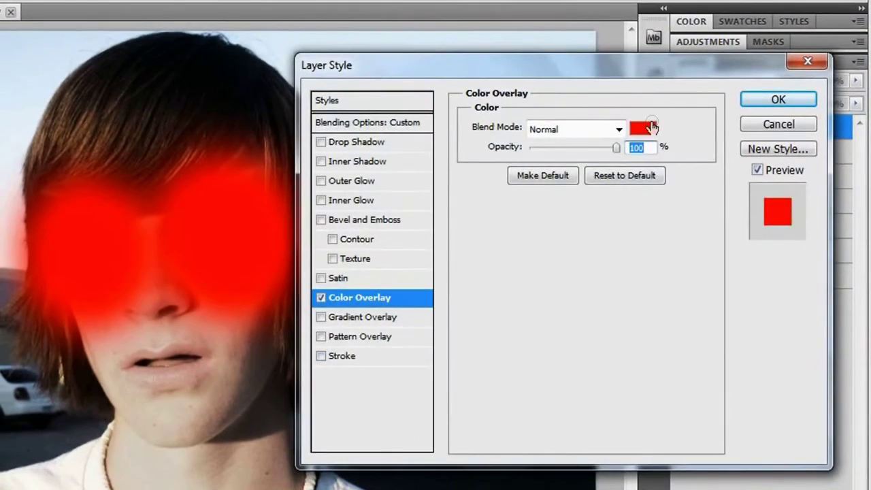
click(652, 127)
text(0)
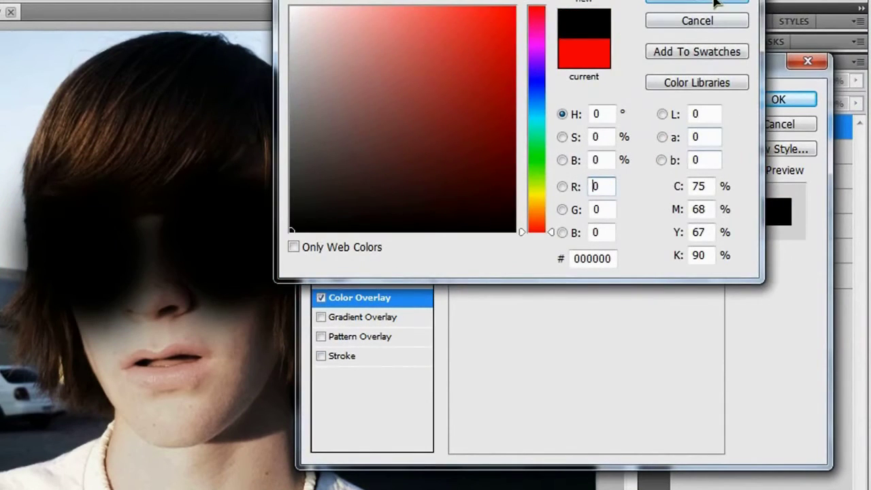
click(714, 3)
click(575, 129)
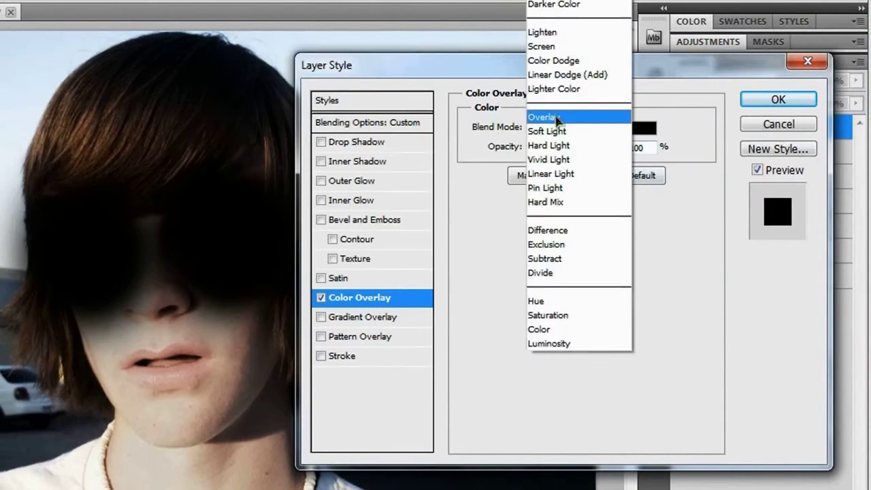
click(558, 118)
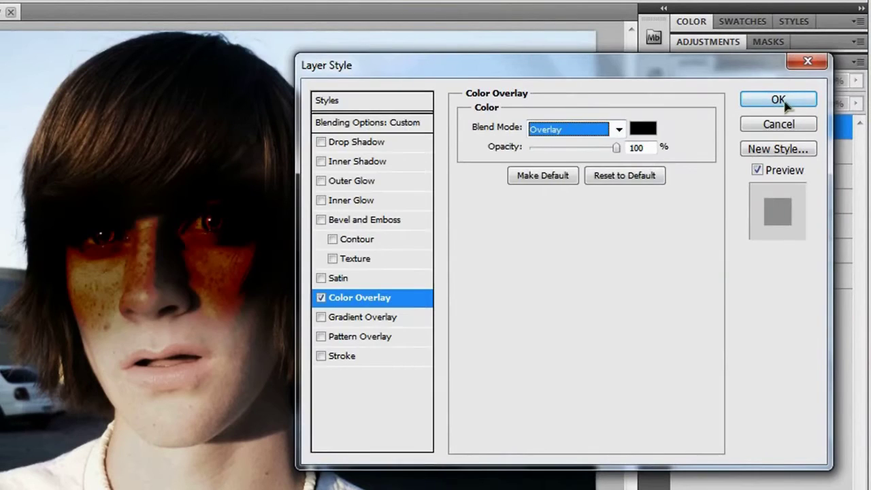
click(780, 100)
Lower the Eye Shadow layer's opacity to 36% and add a layer mask to it
click(848, 129)
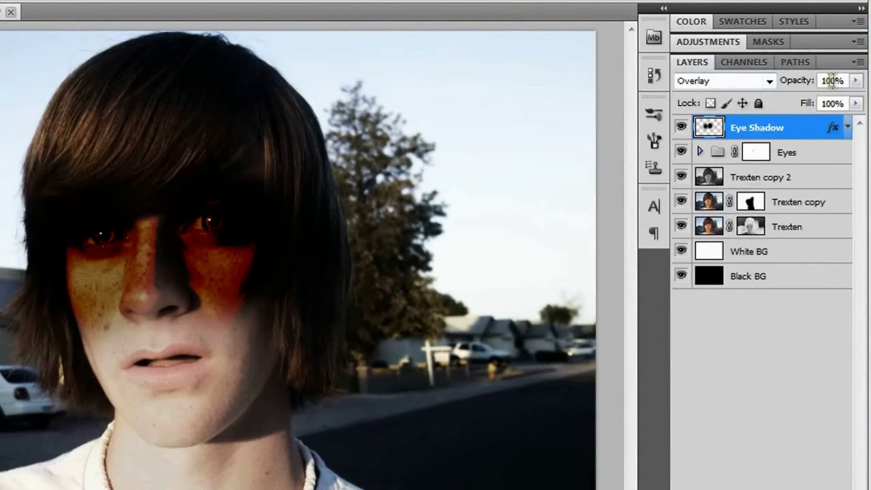
text(30)
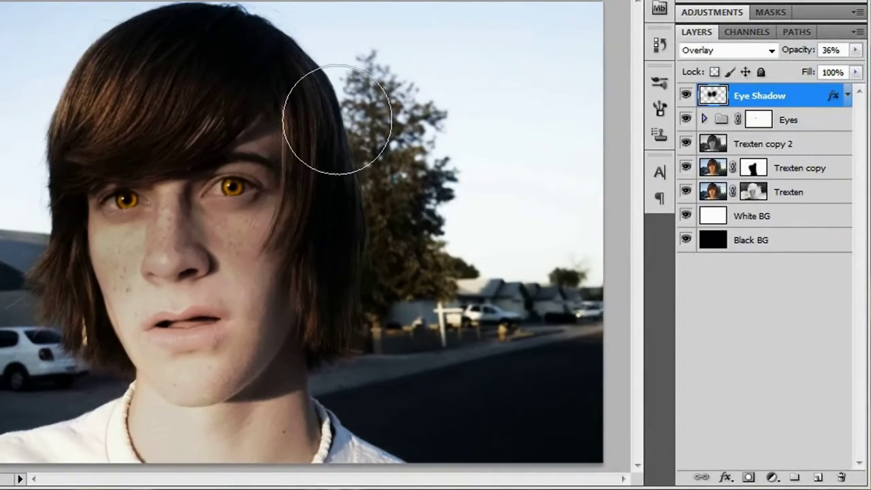
click(748, 478)
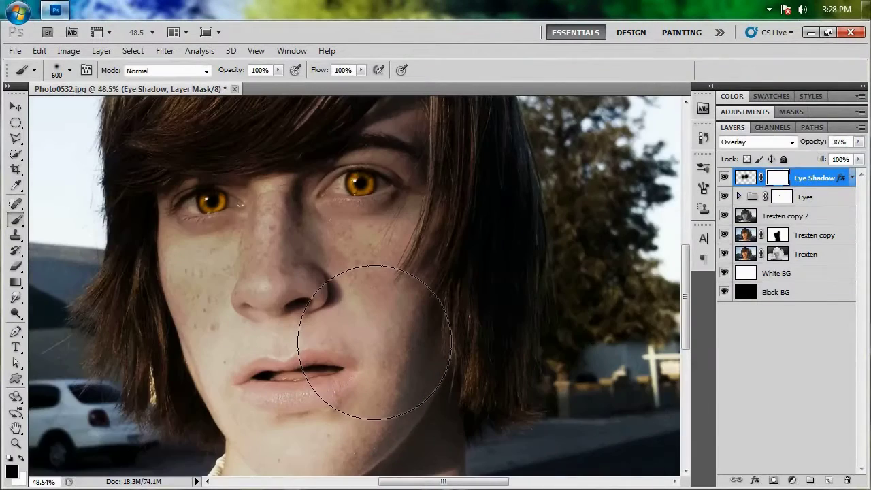
Reduce the brush to 250 and paint black on the mask to remove the shadow from the nose
scroll(375, 342, up, 2)
key(bracketleft)
key(bracketleft)
key(bracketleft)
key(bracketleft)
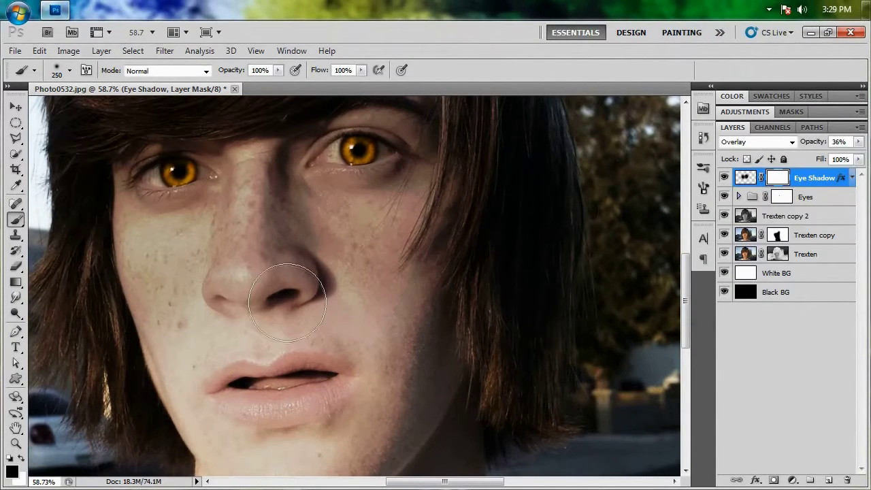
mouse_move(270, 151)
mouse_down()
mouse_move(252, 121)
mouse_move(272, 230)
mouse_move(250, 308)
mouse_up()
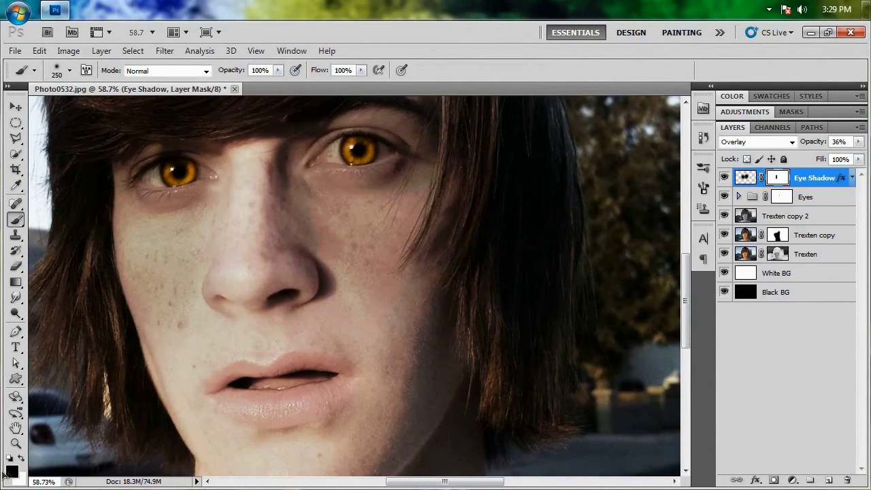
Mask the shadow off both cheeks below the eyes and off the hair along the left edge of the face
mouse_move(296, 214)
mouse_down()
mouse_move(347, 276)
mouse_move(426, 308)
mouse_up()
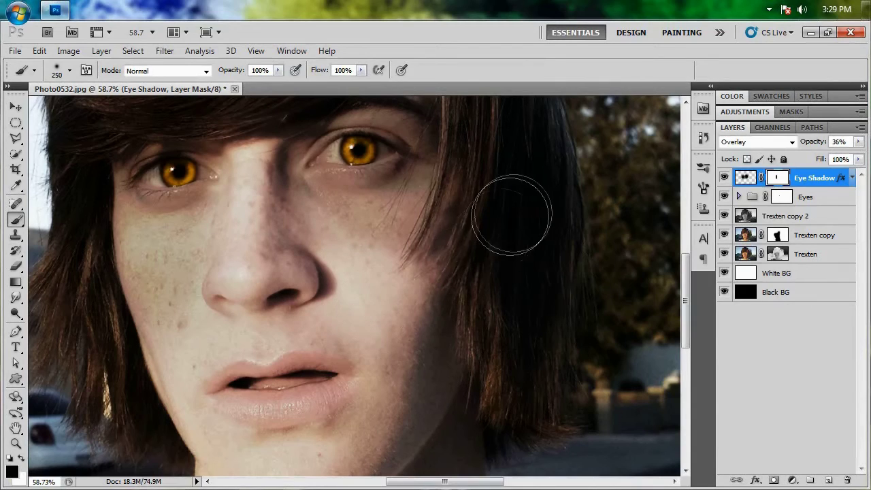
mouse_move(345, 268)
mouse_down()
mouse_move(548, 187)
mouse_move(509, 192)
mouse_move(498, 279)
mouse_up()
mouse_move(246, 319)
mouse_down()
mouse_move(172, 332)
mouse_move(185, 307)
mouse_move(156, 317)
mouse_move(111, 307)
mouse_up()
key(space)
drag(271, 284, 291, 332)
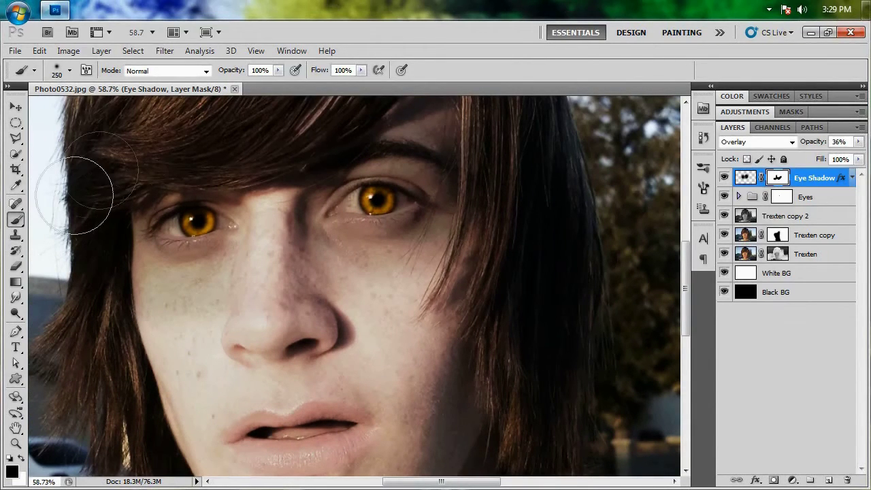
mouse_move(85, 224)
mouse_down()
mouse_move(76, 380)
mouse_move(103, 379)
mouse_up()
alt+click(452, 424)
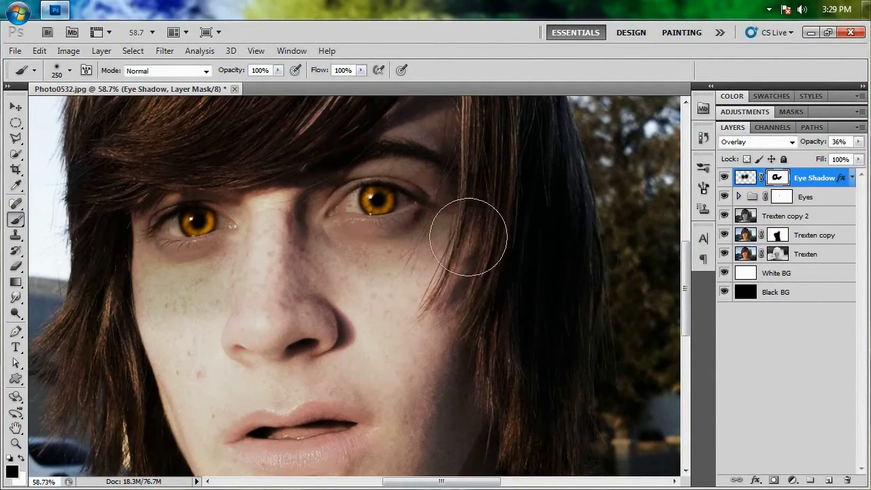
Mask the shadow off the hair and forehead above the eyes and along the right side of the face
drag(281, 273, 310, 320)
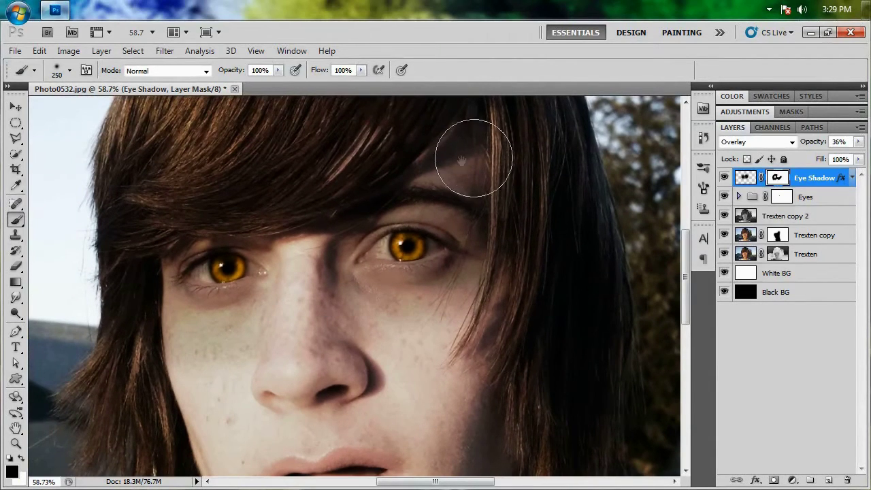
drag(474, 158, 499, 200)
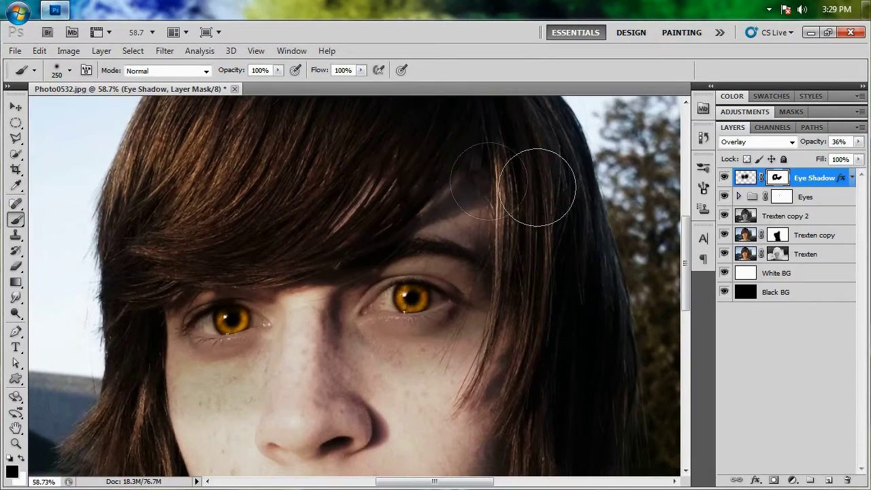
mouse_move(528, 209)
mouse_down()
mouse_move(539, 261)
mouse_move(391, 194)
mouse_move(216, 222)
mouse_up()
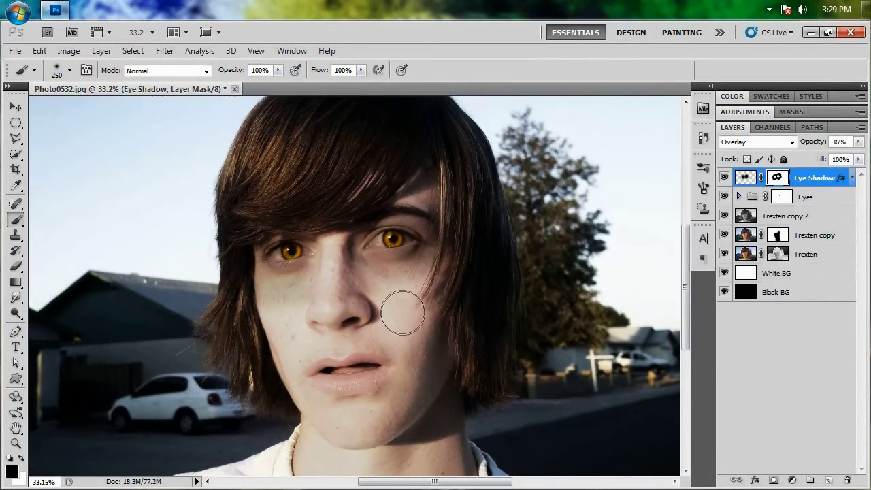
Check the portrait without the Eye Shadow layer and mask the leftover shadow off the cheek at the photo's left
click(725, 178)
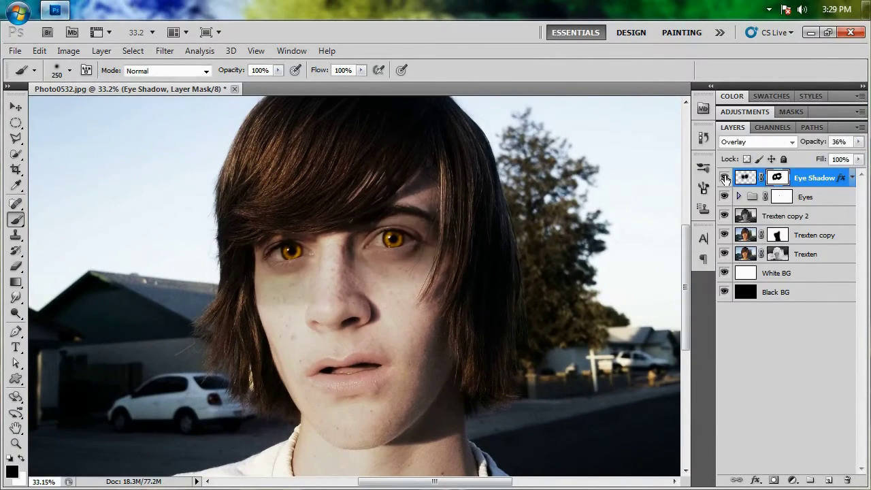
click(725, 178)
click(725, 178)
mouse_move(332, 306)
mouse_down()
mouse_move(303, 332)
mouse_move(312, 317)
mouse_move(287, 332)
mouse_move(304, 323)
mouse_move(288, 336)
mouse_up()
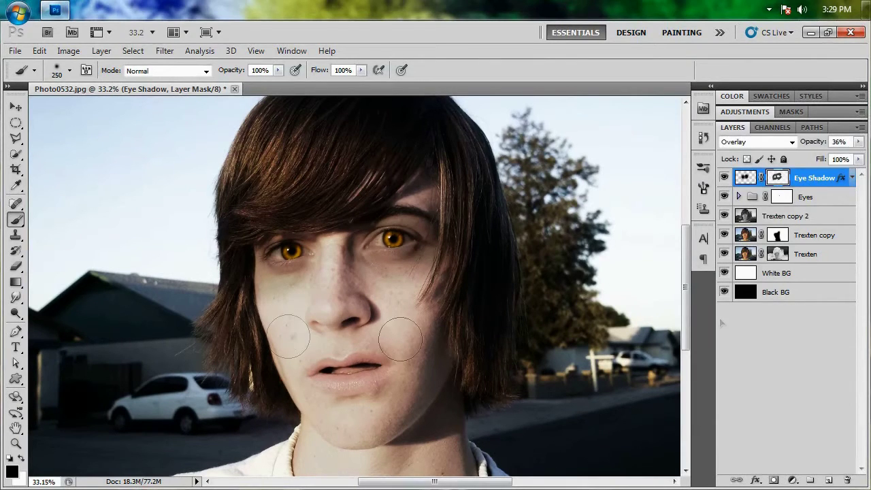
Compare the portrait with the Eye Shadow layer hidden and shown, both for the whole face and close up on the eyes
click(725, 178)
click(725, 178)
click(725, 178)
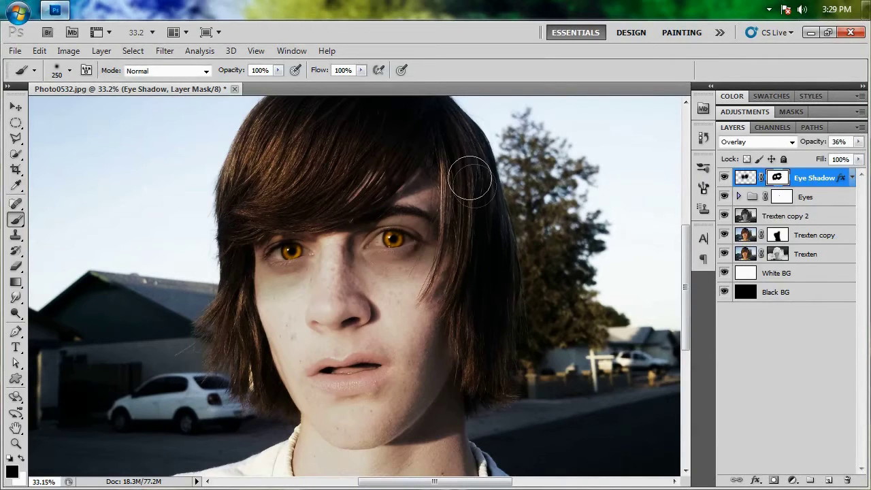
click(725, 179)
click(724, 179)
click(724, 178)
click(724, 178)
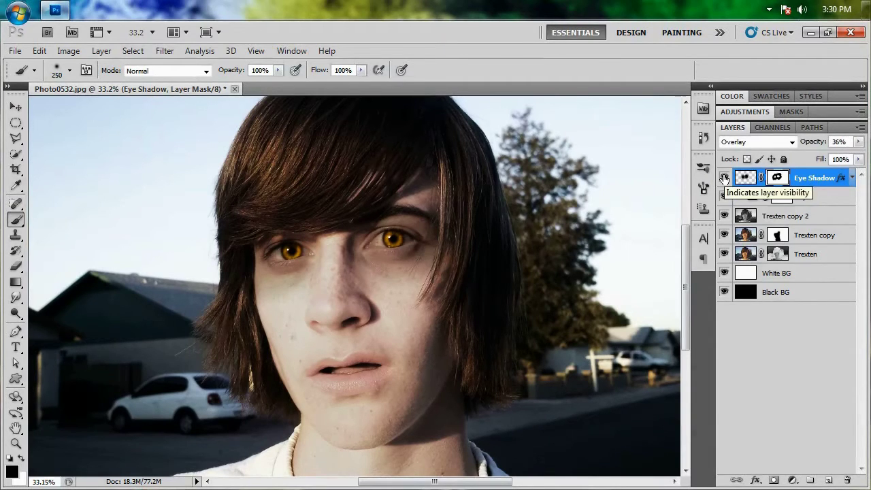
click(724, 178)
click(725, 178)
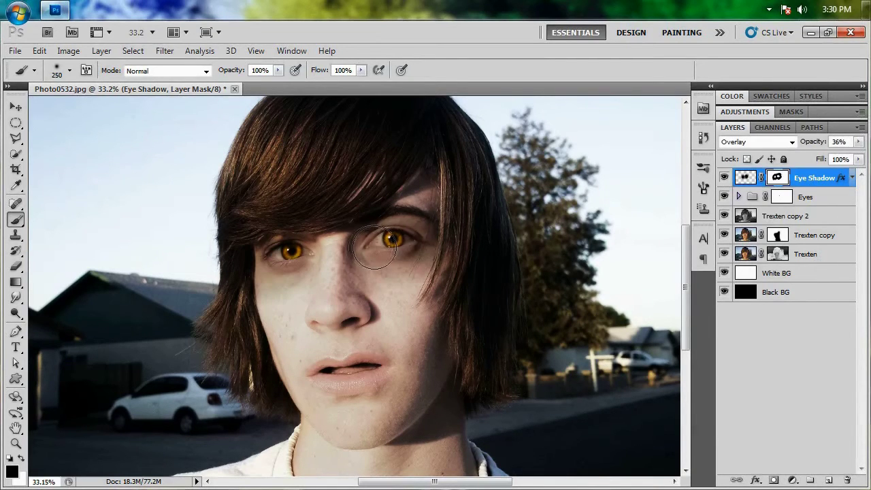
scroll(389, 241, up, 10)
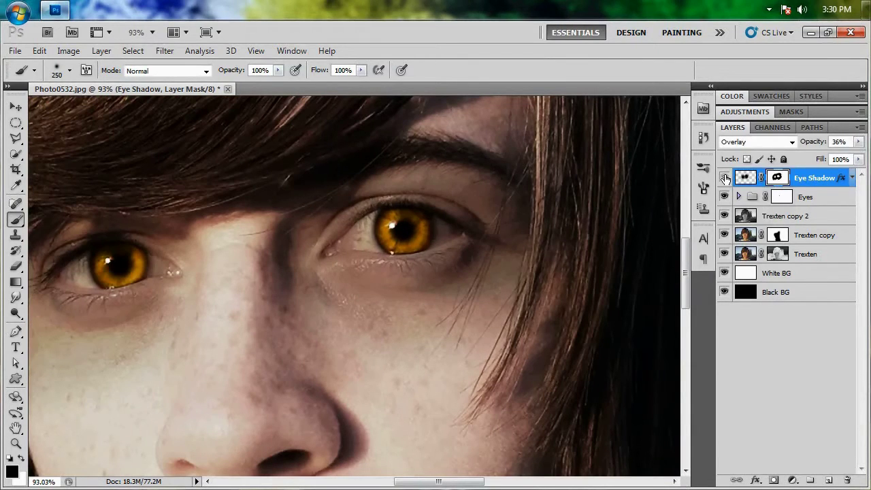
click(724, 178)
click(725, 178)
click(724, 178)
click(724, 179)
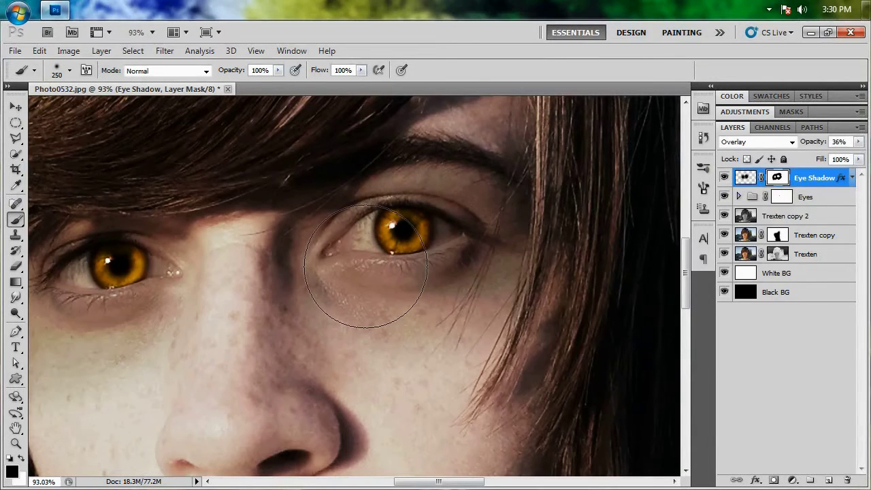
Reduce the brush to 30 and mask the shadow off the iris and white of the eye on the photo's right
key(bracketleft)
key(bracketleft)
key(bracketleft)
key(bracketleft)
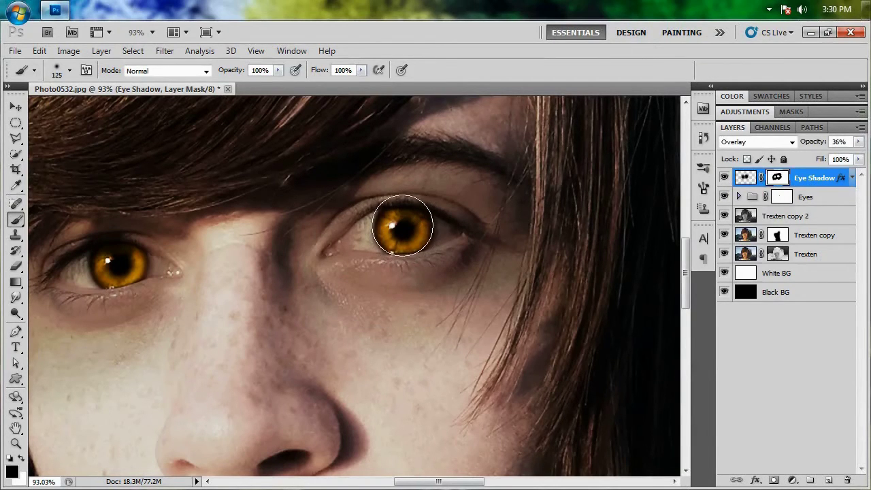
key(bracketleft)
key(bracketleft)
scroll(404, 231, up, 5)
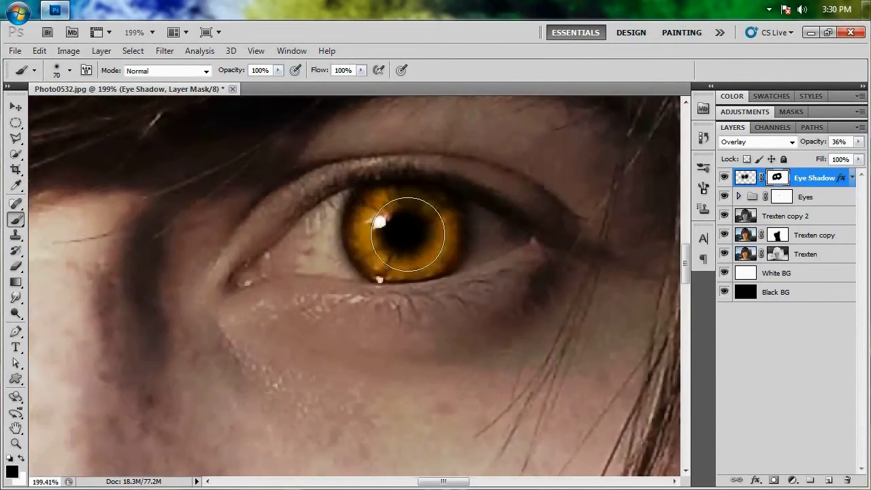
key(bracketleft)
key(bracketleft)
key(bracketleft)
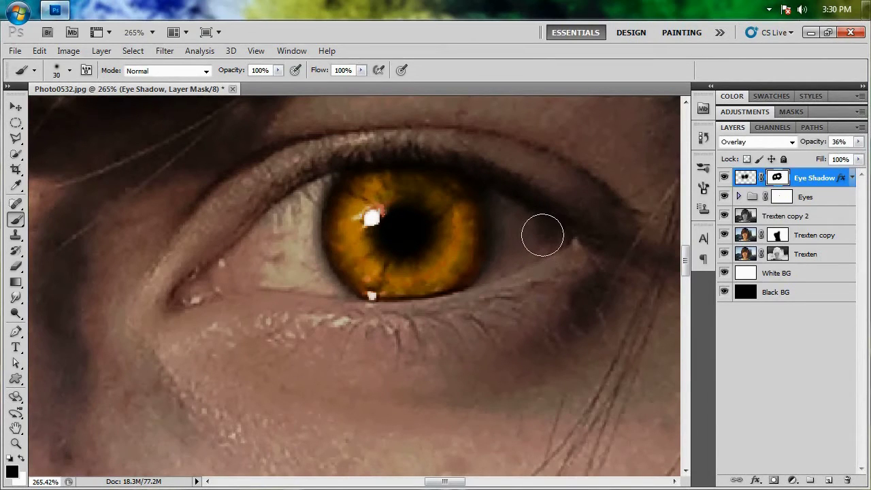
mouse_move(540, 235)
mouse_down()
mouse_move(489, 219)
mouse_move(429, 212)
mouse_move(471, 219)
mouse_move(429, 203)
mouse_move(478, 214)
mouse_move(351, 197)
mouse_move(295, 223)
mouse_move(324, 207)
mouse_move(235, 271)
mouse_move(332, 262)
mouse_move(306, 267)
mouse_move(445, 269)
mouse_move(350, 269)
mouse_move(453, 237)
mouse_move(449, 246)
mouse_move(524, 241)
mouse_up()
mouse_move(394, 269)
mouse_down()
mouse_move(422, 233)
mouse_move(485, 218)
mouse_move(538, 237)
mouse_move(488, 232)
mouse_move(383, 200)
mouse_up()
mouse_move(481, 214)
mouse_down()
mouse_move(414, 247)
mouse_move(353, 245)
mouse_move(408, 256)
mouse_move(225, 256)
mouse_up()
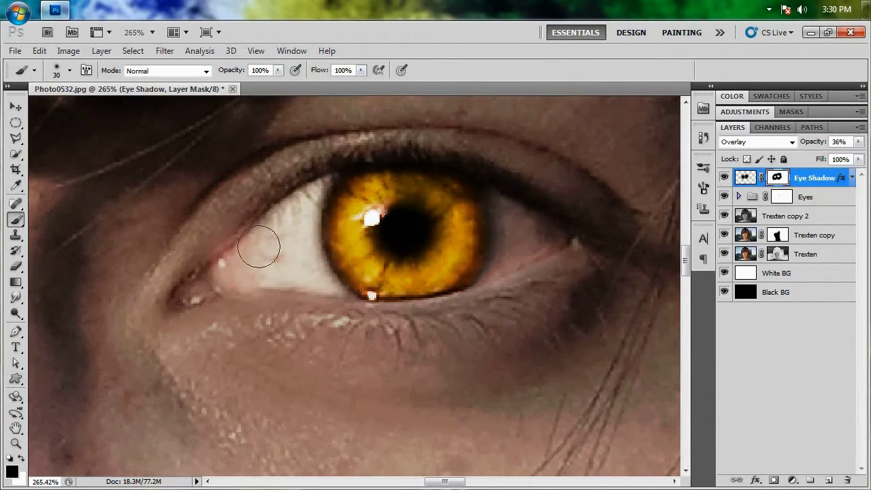
Finish masking the white of the eye on the photo's right, and paint the shadow back onto its surrounding eyelids in white
drag(234, 215, 223, 229)
mouse_move(248, 161)
mouse_down()
mouse_move(260, 171)
mouse_move(213, 227)
mouse_move(229, 201)
mouse_up()
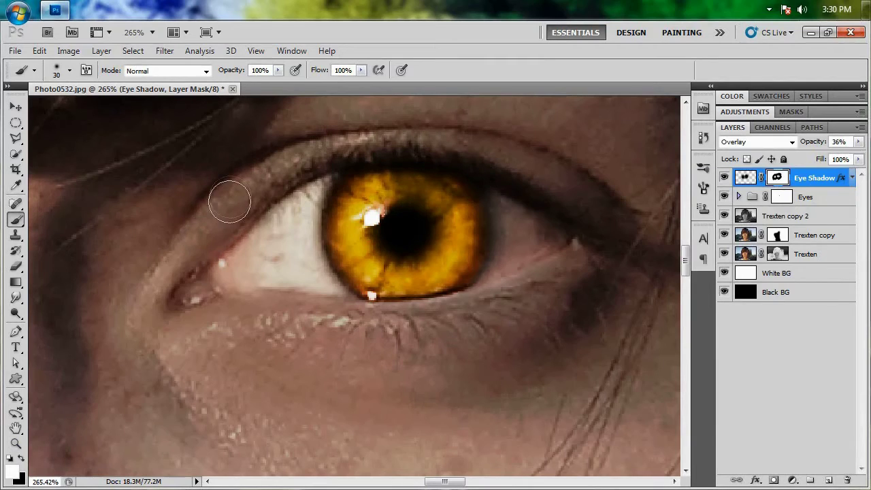
mouse_move(193, 242)
mouse_down()
mouse_move(162, 290)
mouse_move(214, 327)
mouse_move(262, 323)
mouse_up()
mouse_move(401, 326)
mouse_down()
mouse_move(527, 306)
mouse_move(610, 247)
mouse_move(578, 198)
mouse_move(523, 163)
mouse_move(435, 134)
mouse_move(344, 134)
mouse_up()
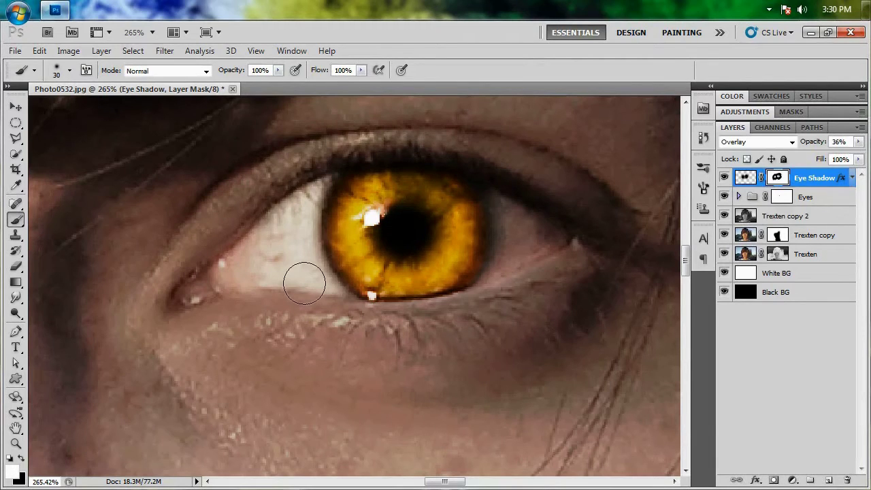
mouse_move(172, 315)
mouse_down()
mouse_move(187, 359)
mouse_move(301, 355)
mouse_up()
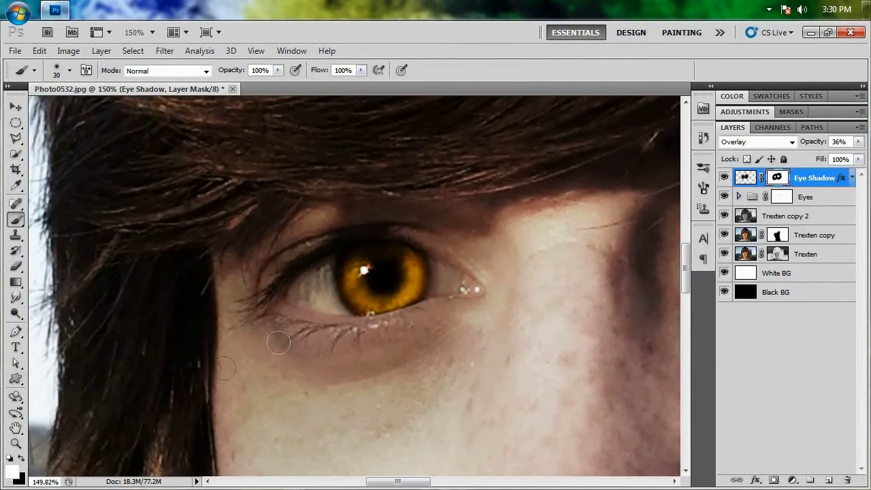
Mask the shadow off the iris and white of the eye on the photo's left with black
click(21, 458)
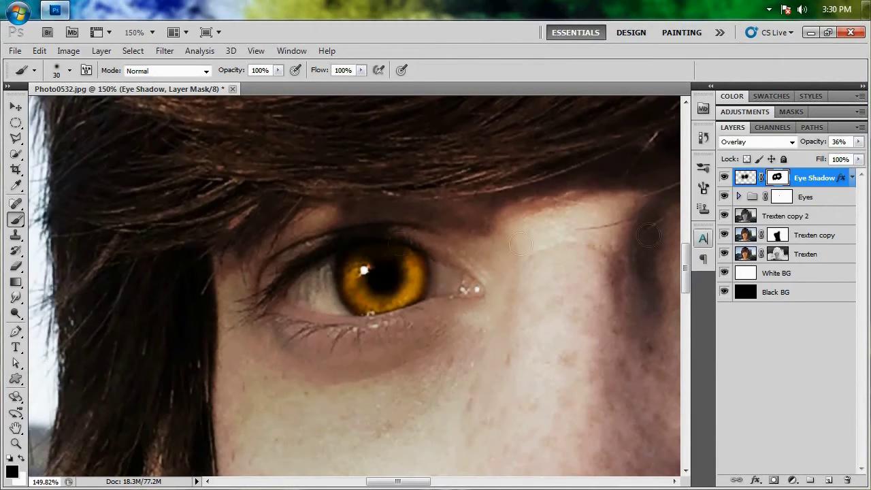
scroll(352, 250, up, 6)
mouse_move(484, 315)
mouse_down()
mouse_move(407, 309)
mouse_move(519, 309)
mouse_move(446, 276)
mouse_move(382, 267)
mouse_move(449, 280)
mouse_move(380, 269)
mouse_move(312, 283)
mouse_move(280, 310)
mouse_move(358, 278)
mouse_move(260, 324)
mouse_move(390, 331)
mouse_move(421, 291)
mouse_move(327, 334)
mouse_move(376, 336)
mouse_move(305, 336)
mouse_move(381, 338)
mouse_move(495, 306)
mouse_move(481, 289)
mouse_move(428, 272)
mouse_move(370, 268)
mouse_move(290, 296)
mouse_move(256, 326)
mouse_move(434, 305)
mouse_up()
scroll(583, 340, down, 8)
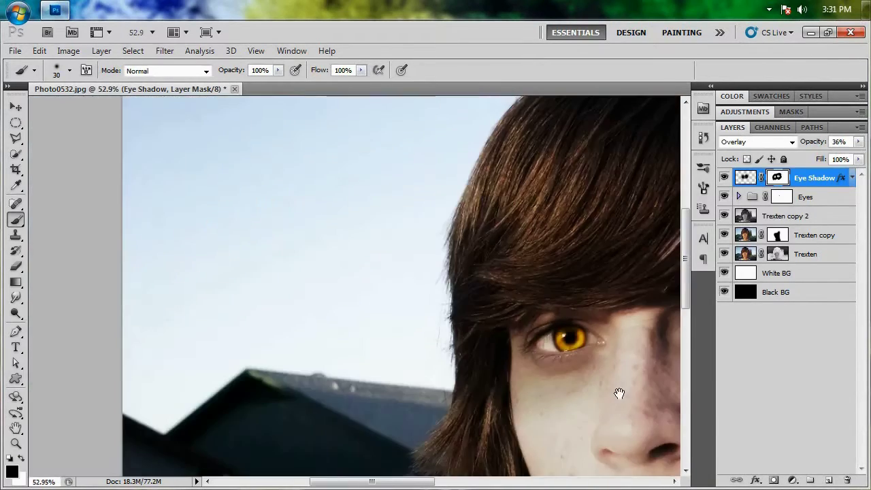
Set up a Gaussian Blur with a radius of 10 pixels on the Eye Shadow layer mask
scroll(618, 394, up, 2)
drag(617, 394, 408, 356)
drag(149, 206, 435, 299)
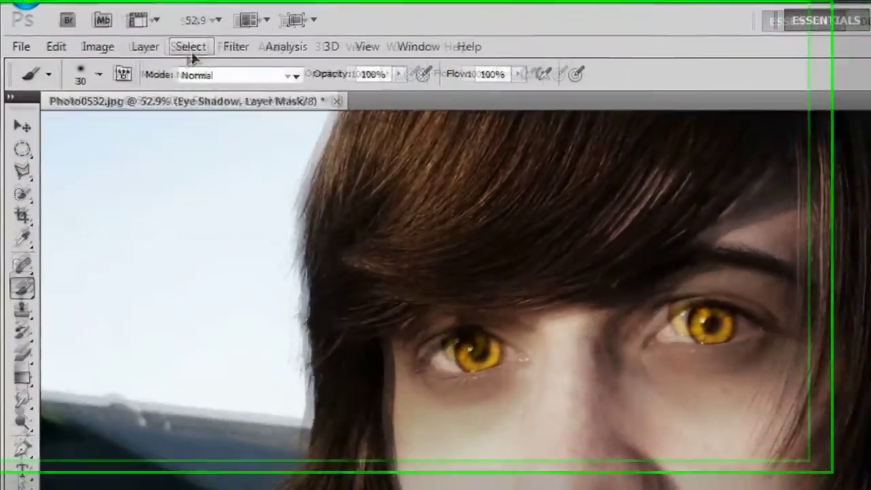
click(164, 50)
mouse_move(266, 235)
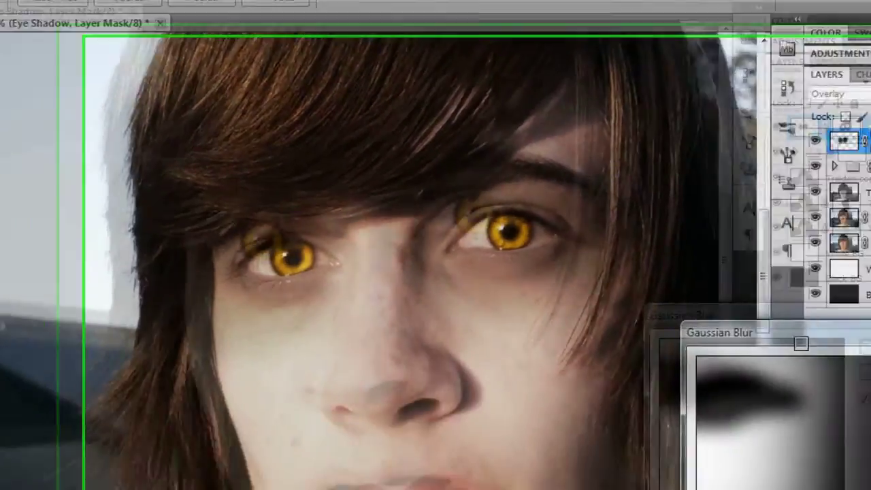
drag(798, 342, 670, 23)
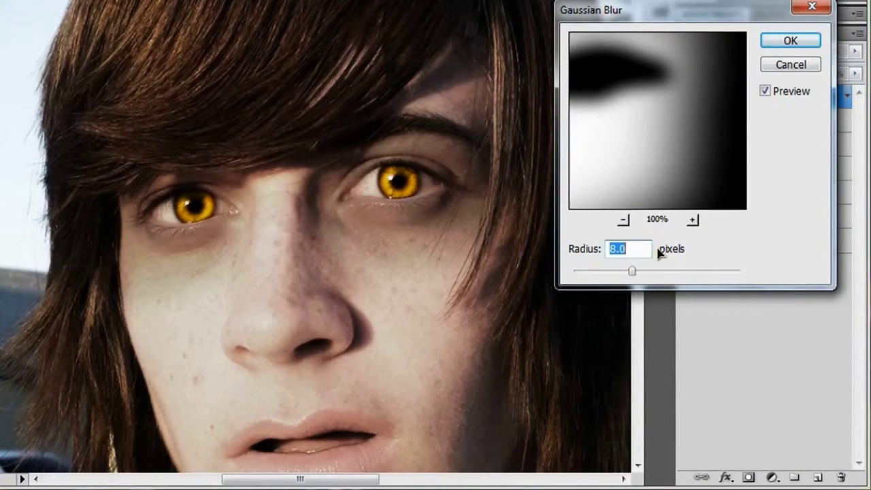
text(10)
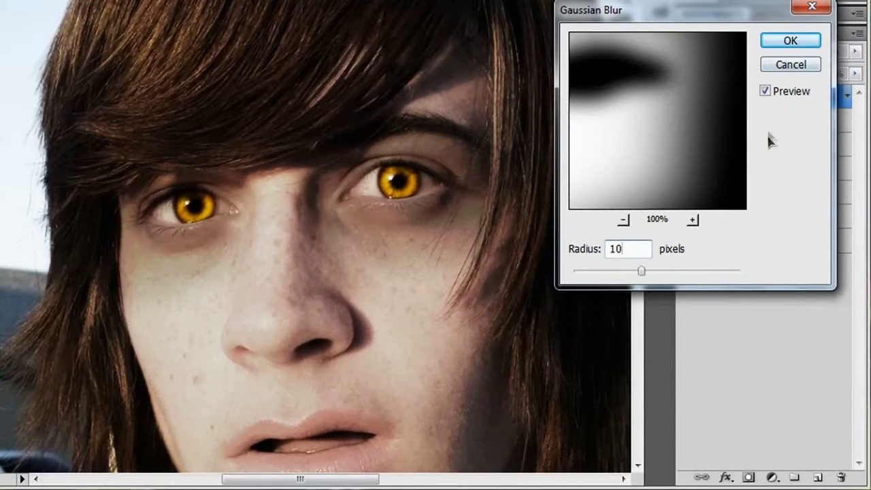
Compare the face with the blur preview off and on, and apply the Gaussian Blur to the mask
click(764, 91)
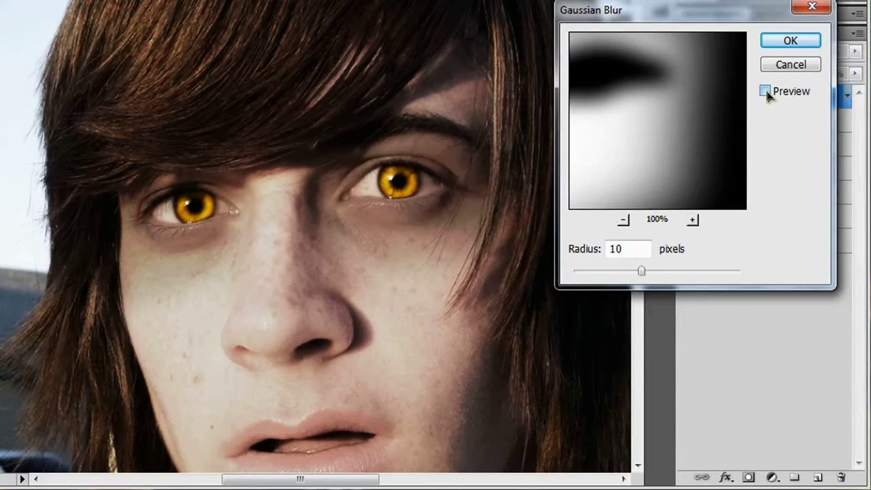
click(765, 92)
click(765, 91)
click(765, 92)
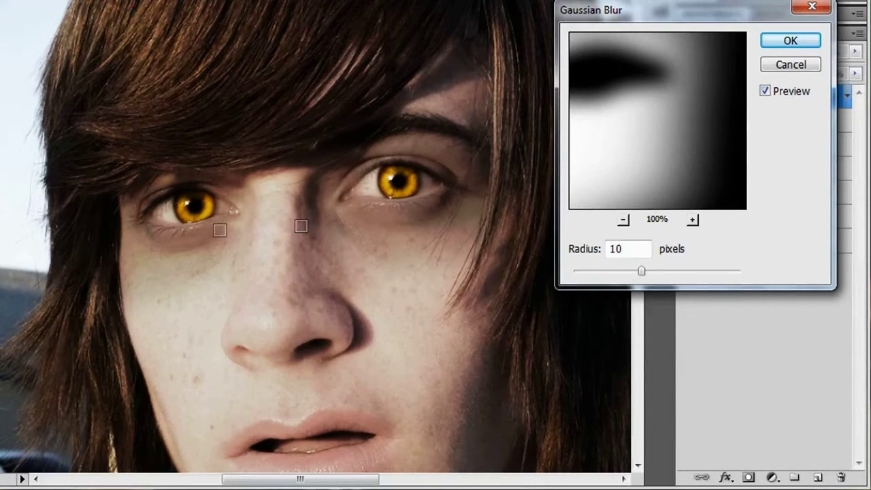
click(765, 92)
click(765, 91)
click(765, 92)
click(765, 92)
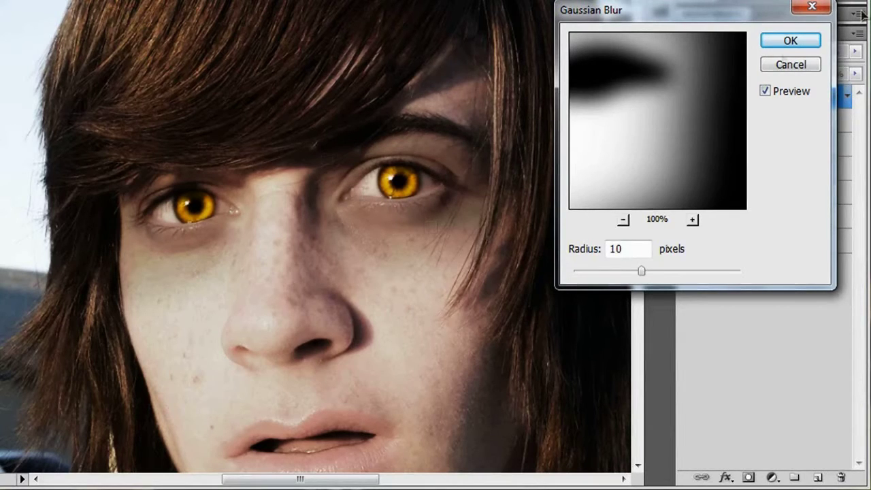
click(790, 42)
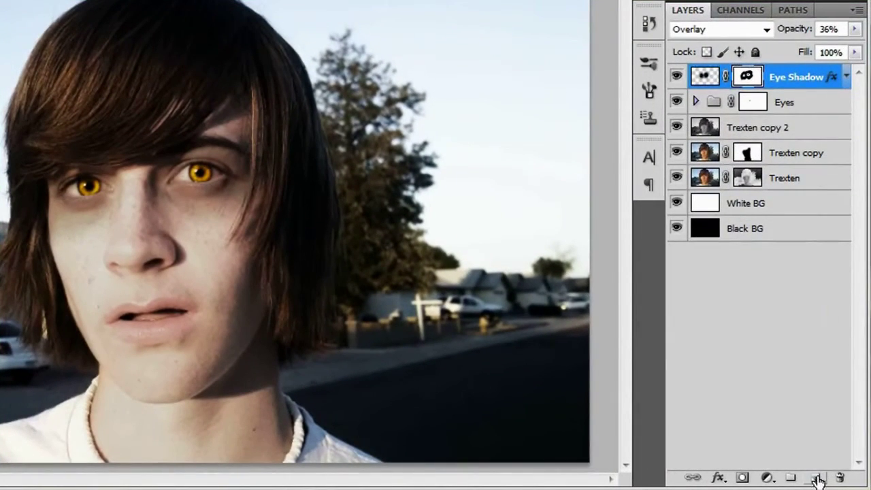
Add a new layer above Eye Shadow and name it Fang
click(816, 478)
double_click(758, 77)
text(Fang)
key(Return)
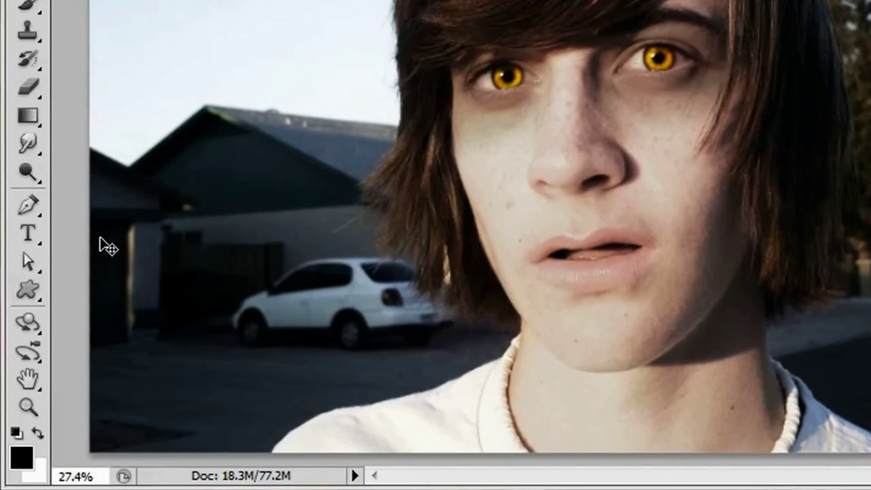
Draw a closed, curved fang-shaped path with the Pen tool below the upper lip, on the photo's right side of the mouth
click(28, 204)
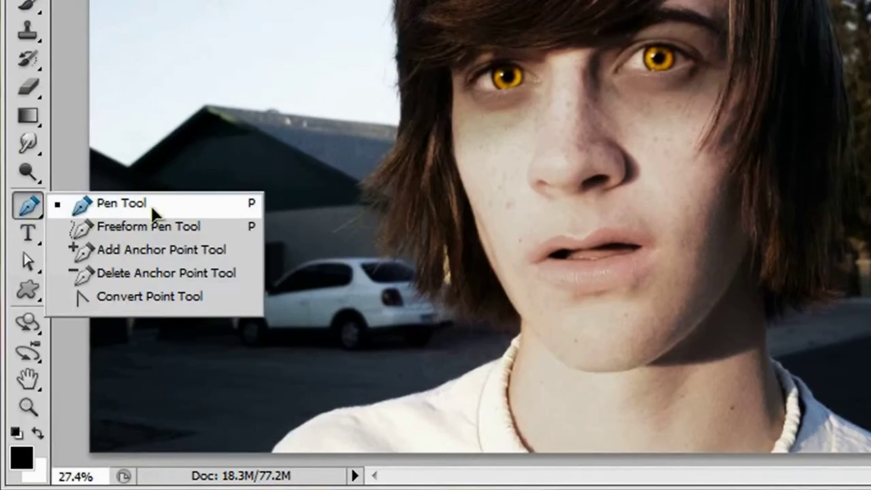
click(244, 207)
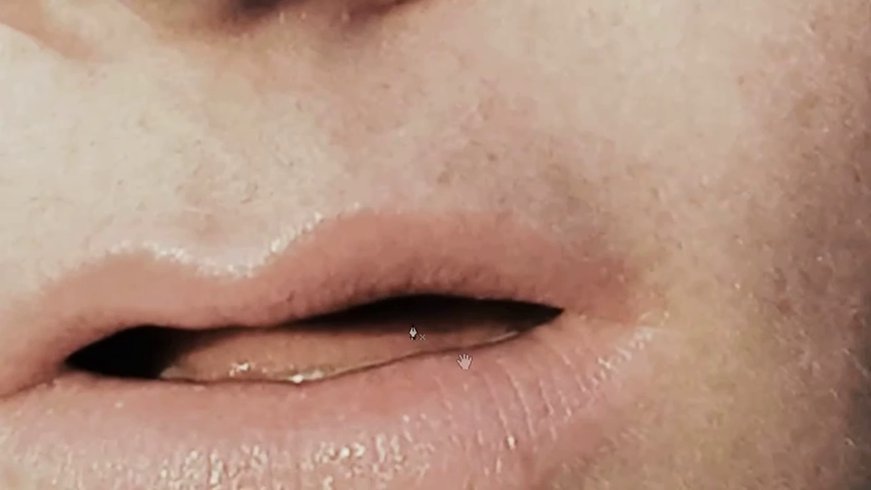
drag(428, 359, 525, 286)
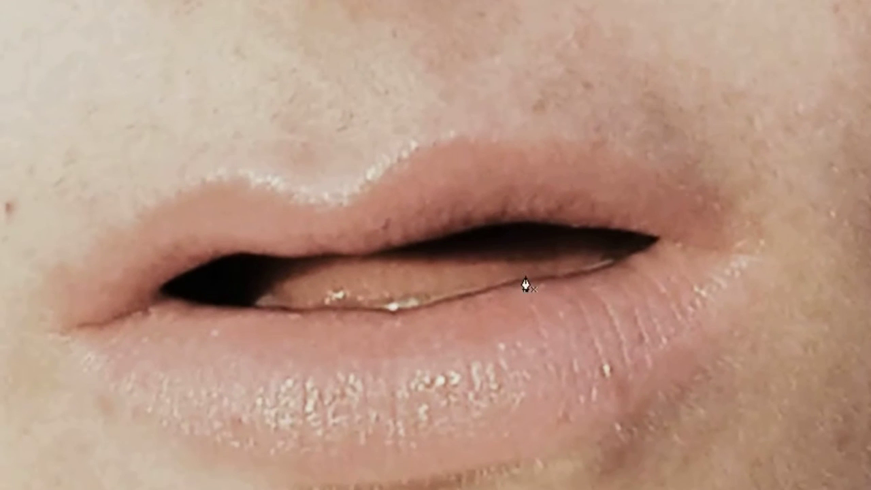
click(538, 207)
drag(535, 258, 515, 275)
drag(546, 211, 546, 210)
drag(580, 195, 583, 187)
click(539, 207)
drag(549, 219, 532, 258)
Turn the fang path into a new anti-aliased selection with a feather radius of 0 and fill it with white at 100% opacity
right_click(557, 225)
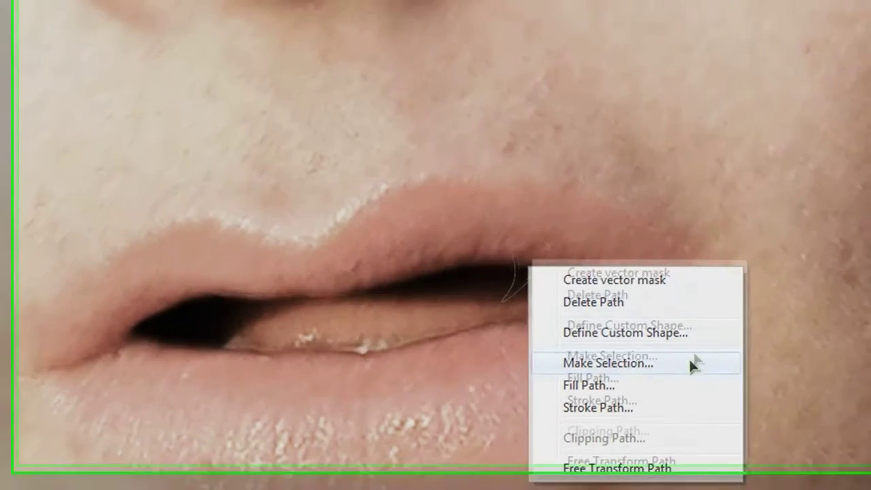
click(710, 320)
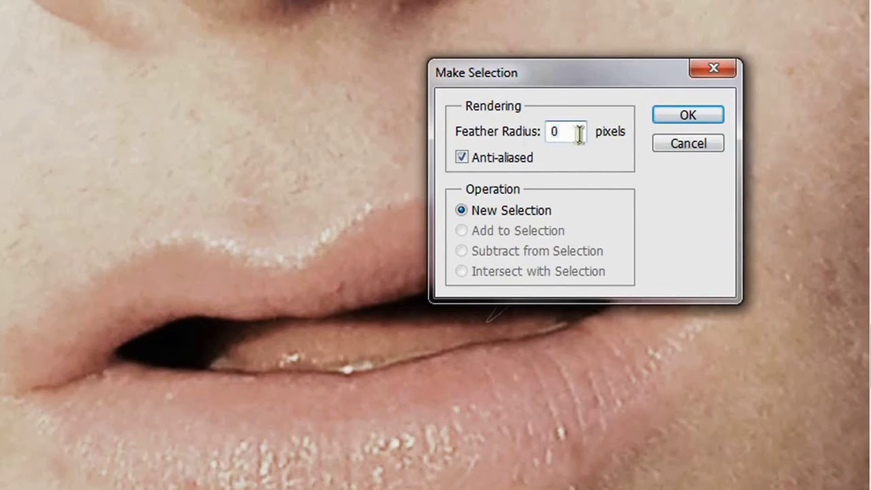
text(0)
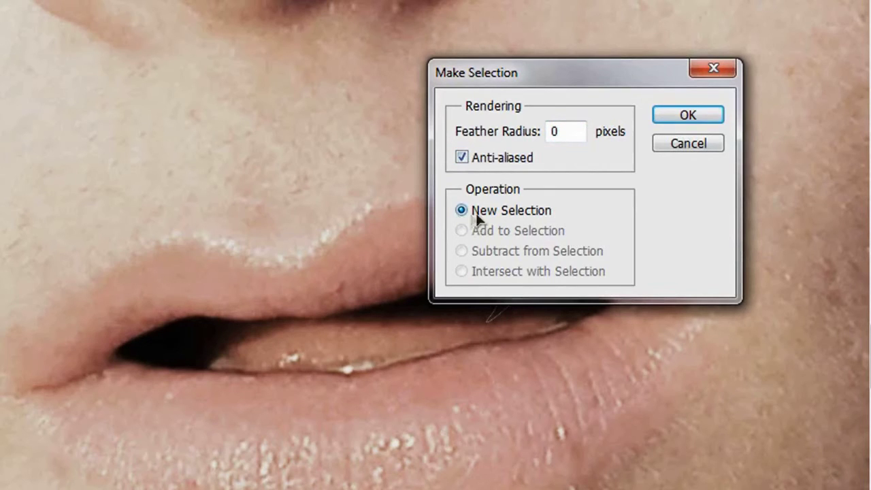
click(688, 115)
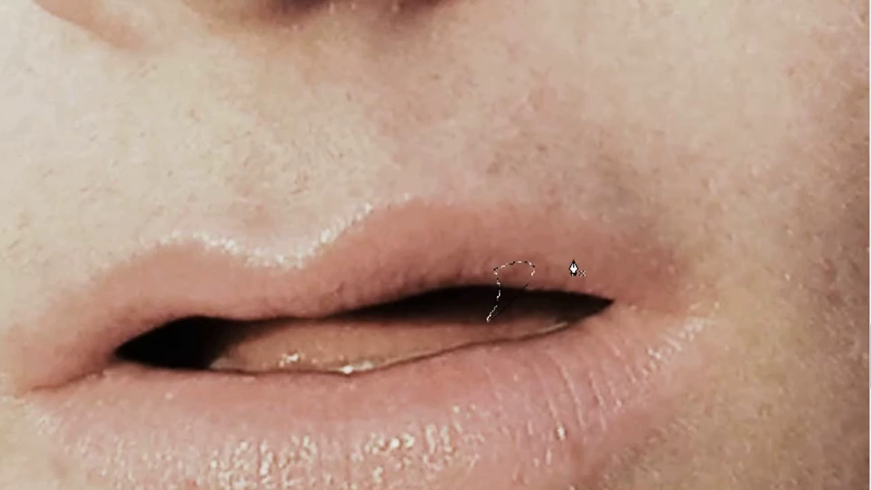
key(shift+F5)
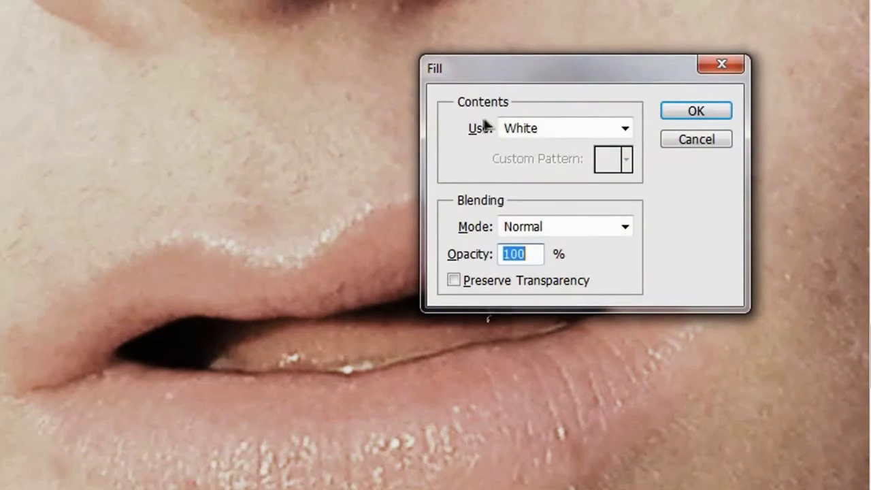
click(678, 120)
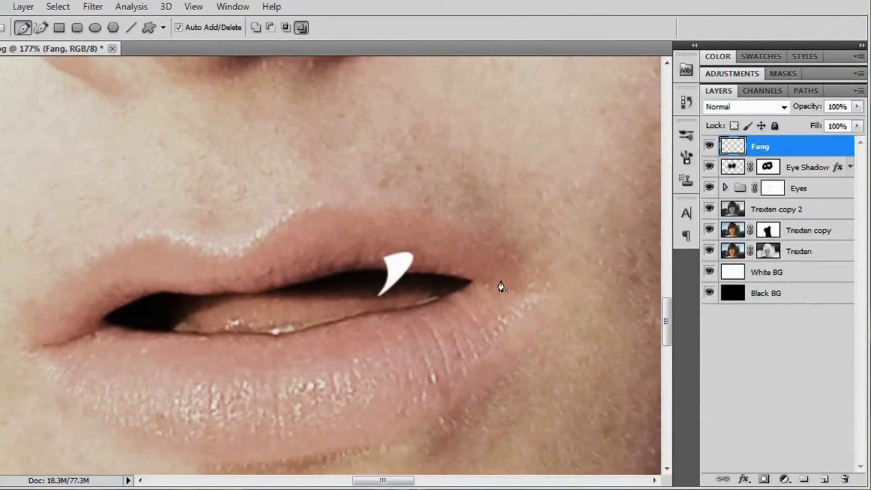
Duplicate the Fang layer and move the copy to the mouth opening on the photo's left
key(ctrl+j)
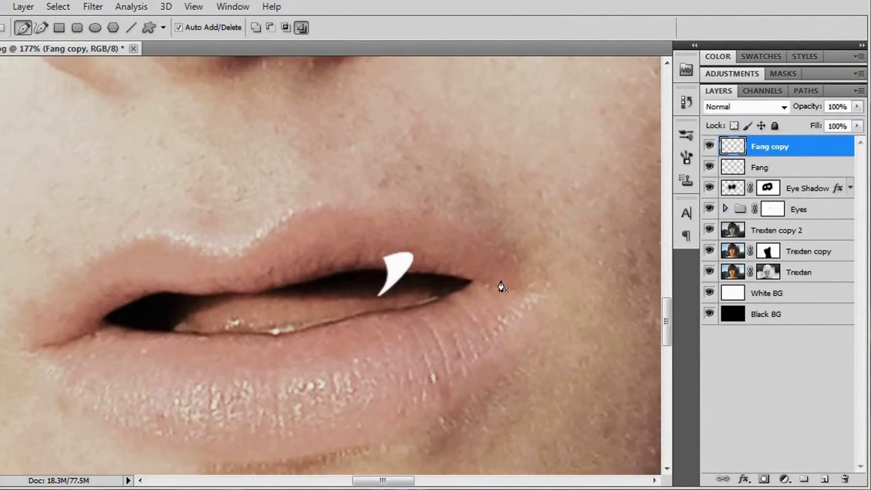
key(v)
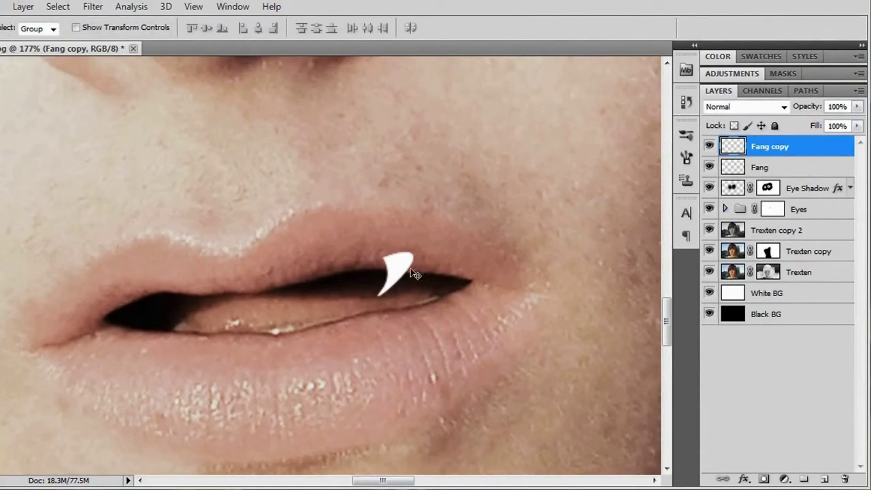
drag(408, 282, 169, 299)
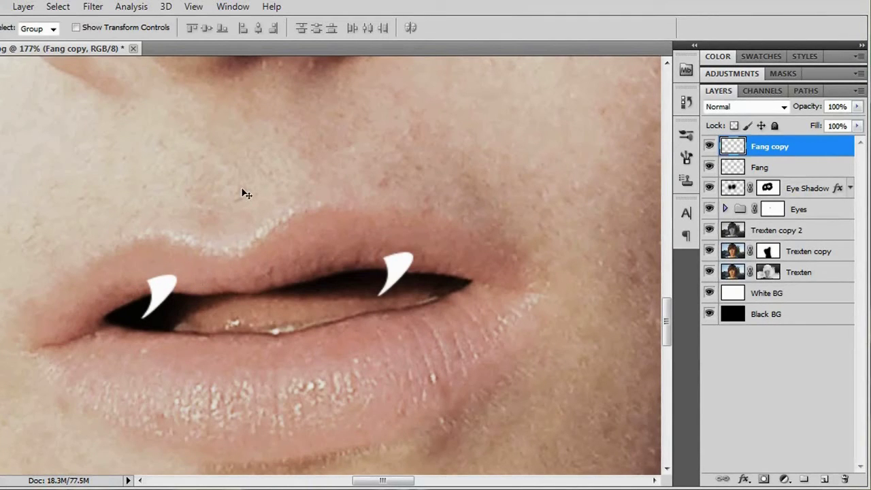
Flip the copied fang horizontally with a width of -100%, rotate it about 10.5 degrees counterclockwise and nudge it into place
key(ctrl+t)
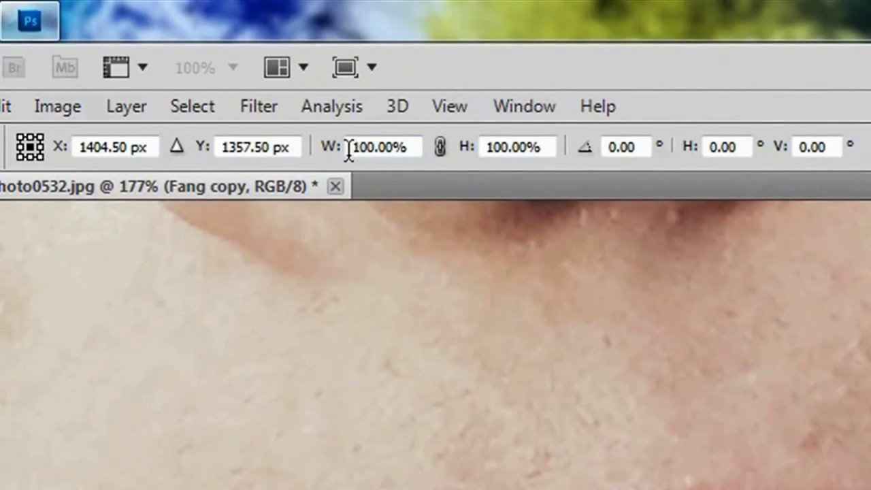
click(352, 150)
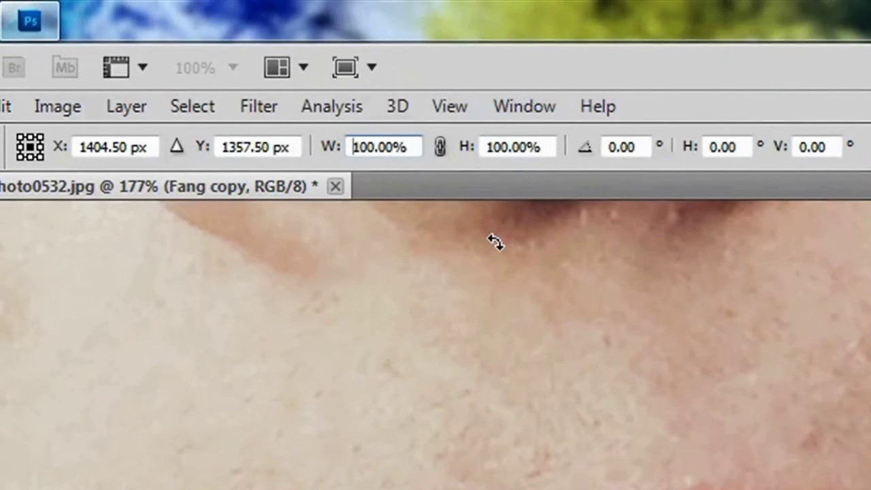
text(-)
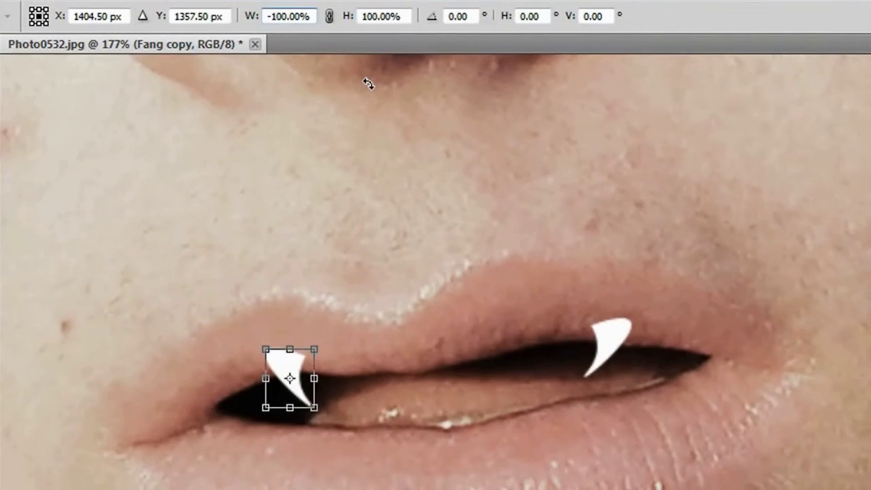
drag(360, 466, 380, 458)
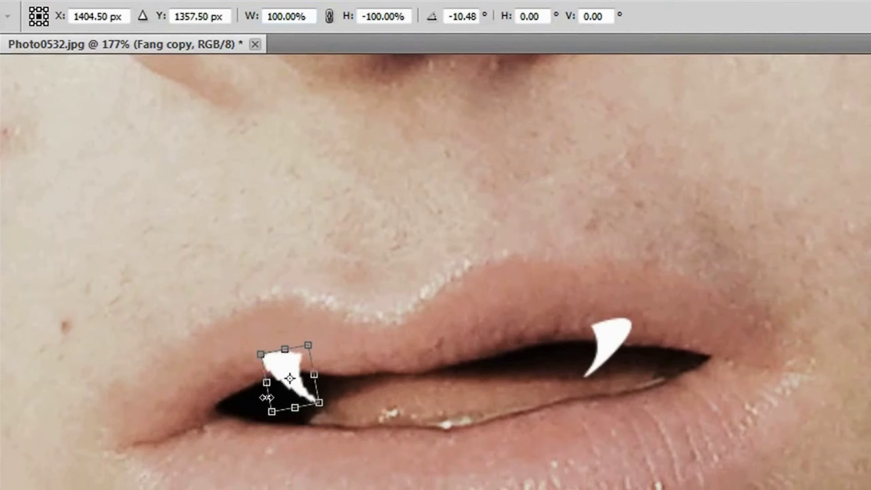
drag(282, 405, 283, 408)
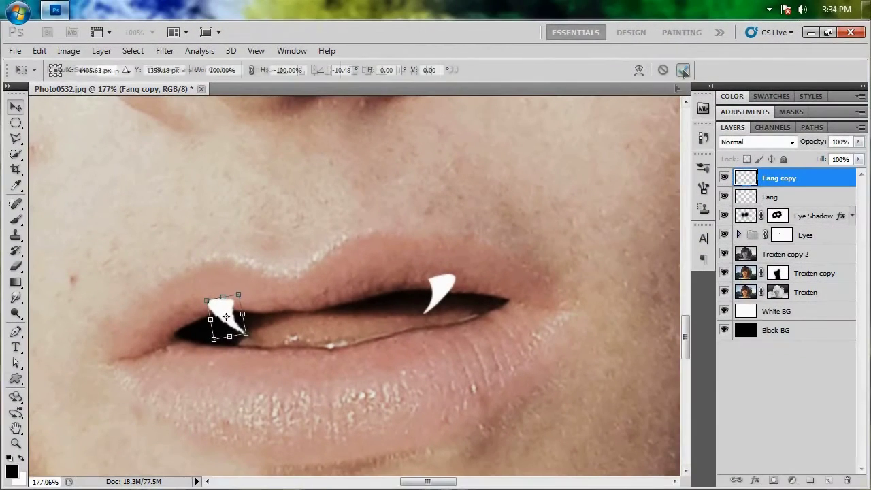
key(Return)
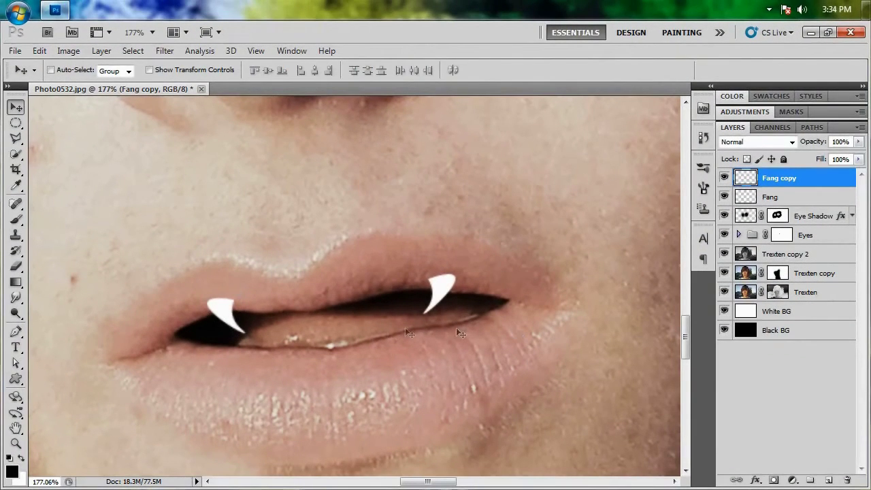
Rotate the original fang on the Fang layer about 8.1 degrees clockwise
click(789, 197)
key(ctrl+t)
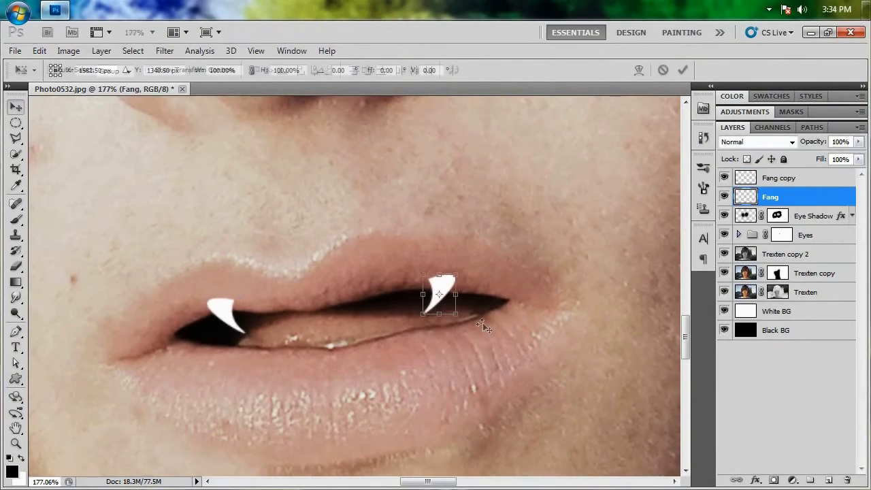
drag(514, 328, 511, 340)
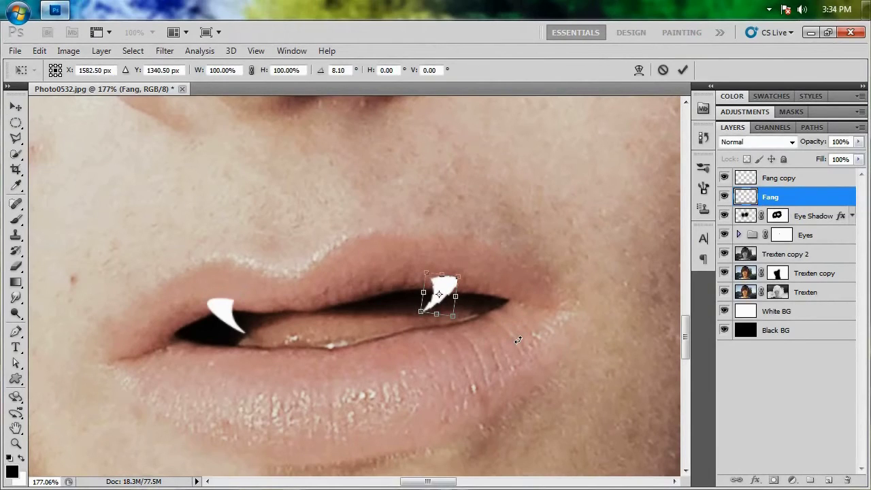
key(Return)
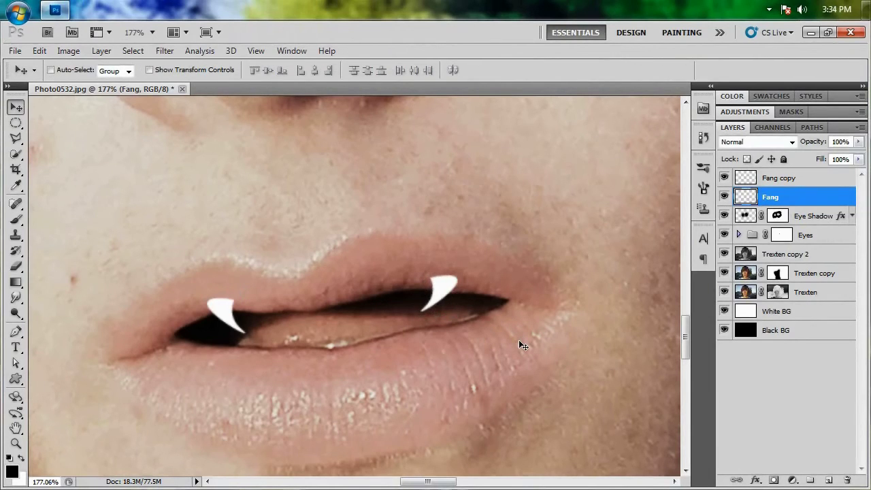
Nudge the original fang slightly downward and group the Fang and Fang copy layers into a group named Fangs
key(Down)
key(Down)
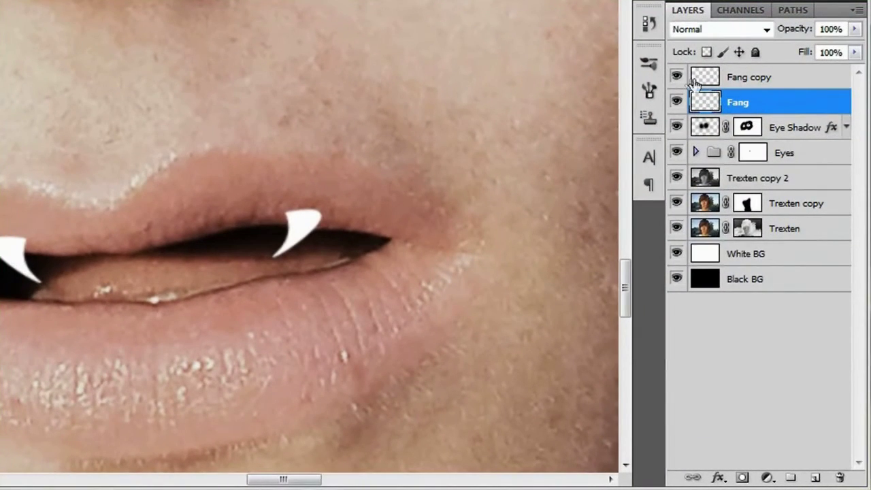
shift+click(767, 81)
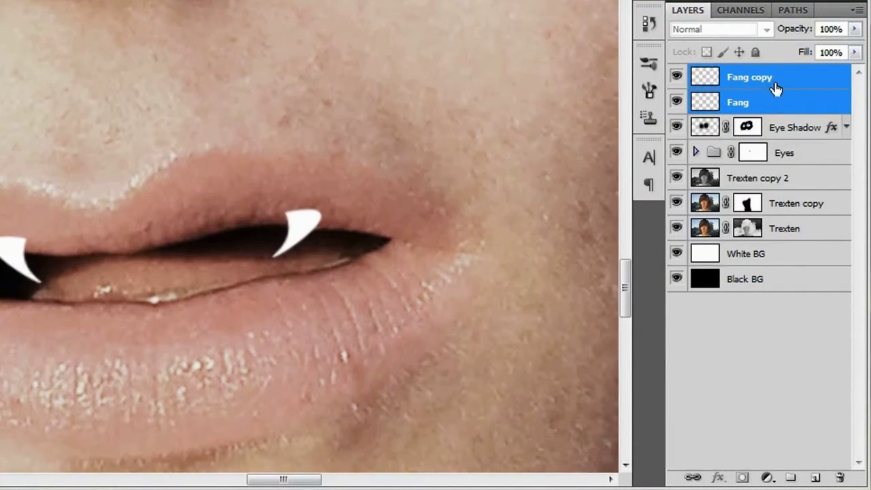
key(ctrl+g)
double_click(754, 77)
text(Fangs)
key(Return)
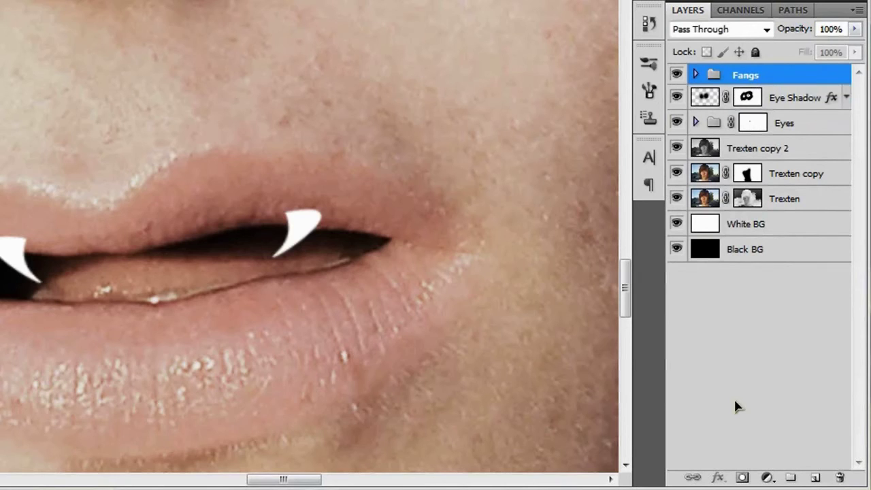
Add a layer mask to the Fangs group and hide both fang tops overlapping the upper lip with a size 30 black brush
click(741, 478)
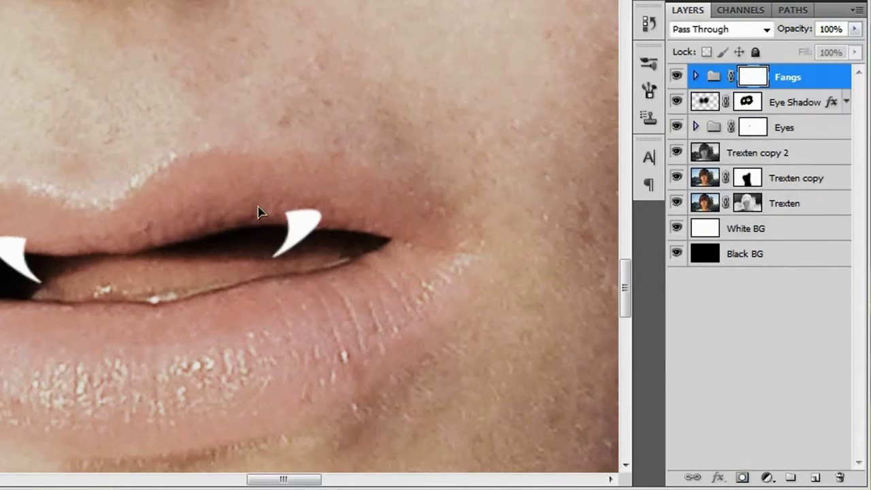
key(b)
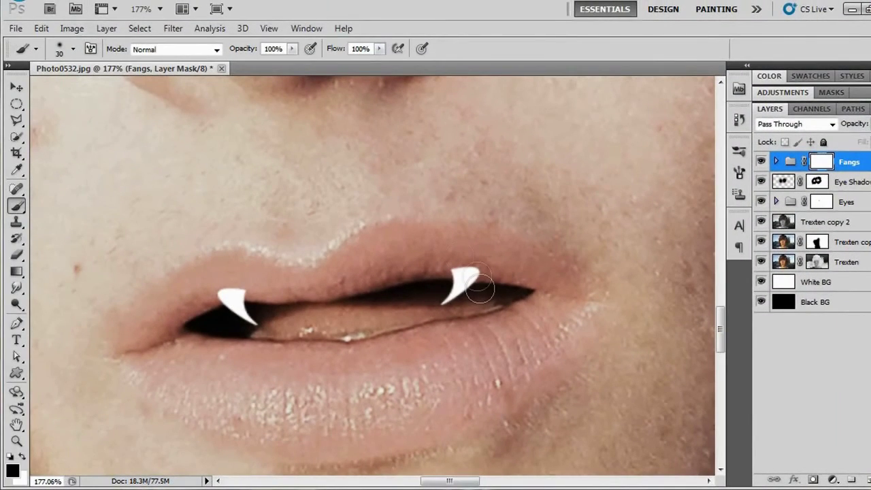
scroll(465, 270, up, 4)
key(space)
mouse_move(391, 274)
mouse_down()
mouse_move(496, 233)
mouse_move(470, 217)
mouse_up()
mouse_move(627, 187)
mouse_down()
mouse_move(524, 194)
mouse_move(619, 196)
mouse_move(598, 202)
mouse_up()
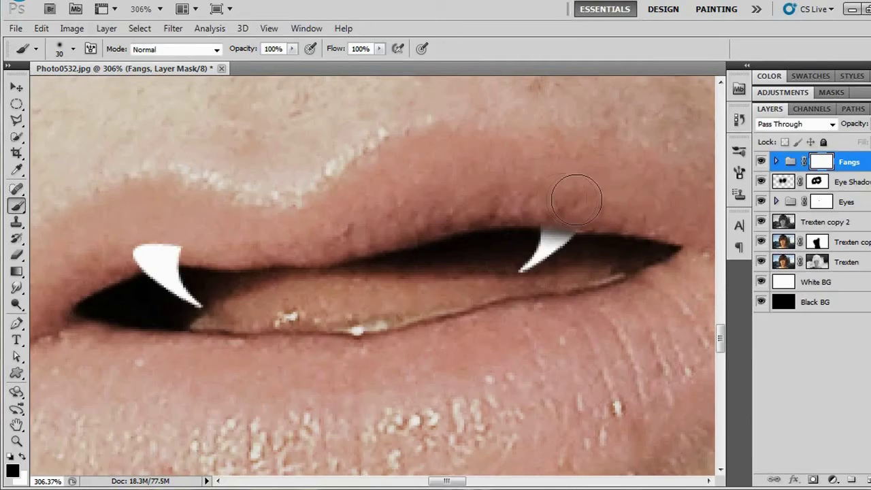
mouse_move(146, 223)
mouse_down()
mouse_move(123, 231)
mouse_move(180, 227)
mouse_move(121, 233)
mouse_move(202, 229)
mouse_move(120, 243)
mouse_up()
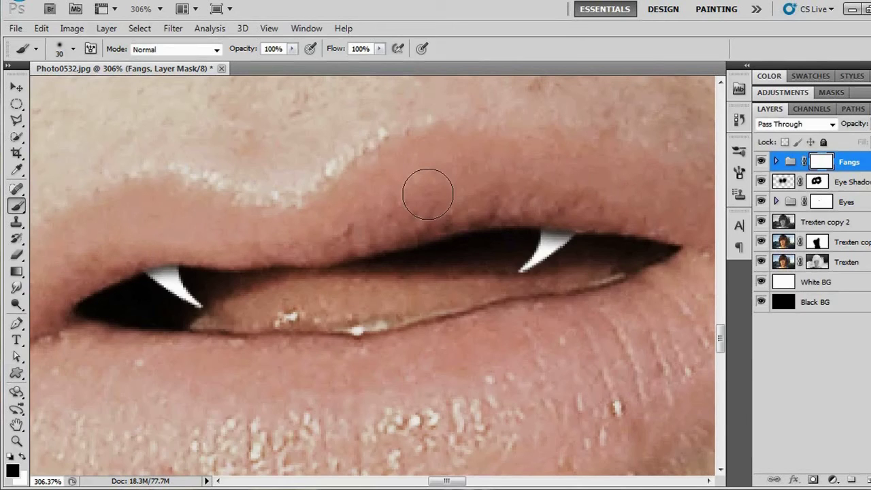
key(ctrl+0)
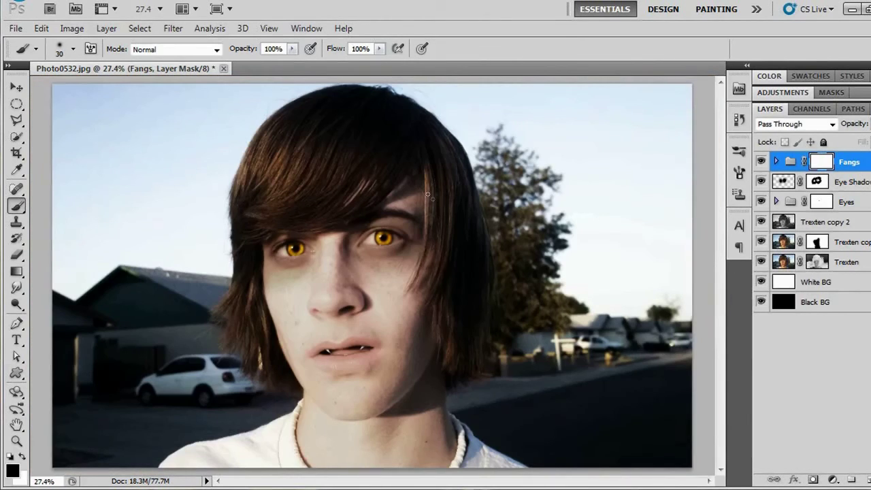
click(17, 87)
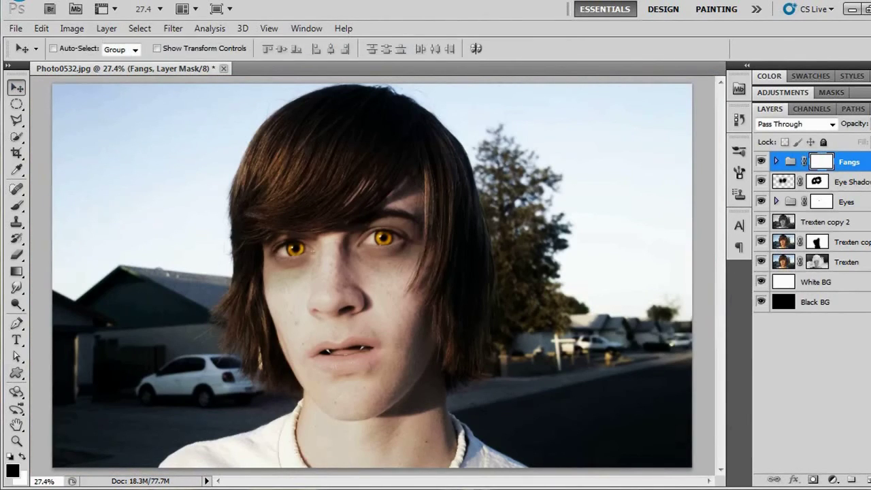